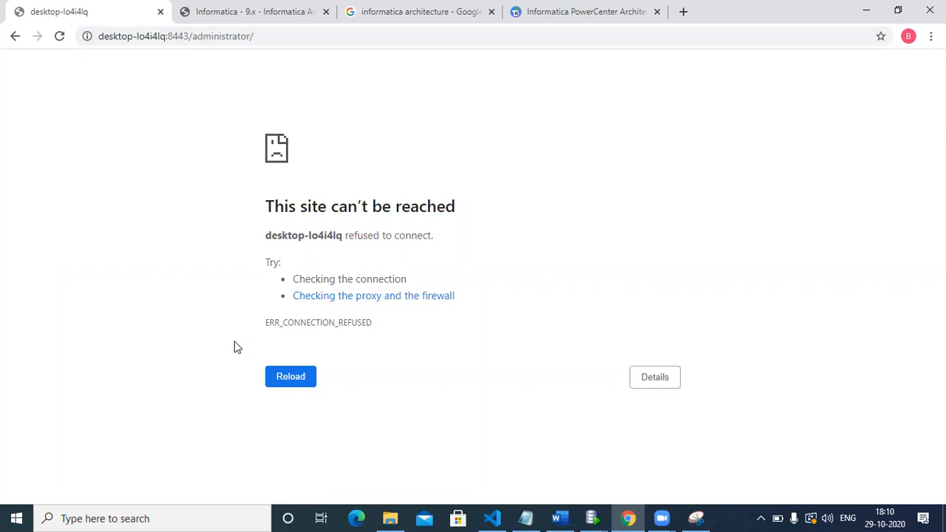
Open the Windows Services console and select the Informatica 10.1.1 service
click(137, 518)
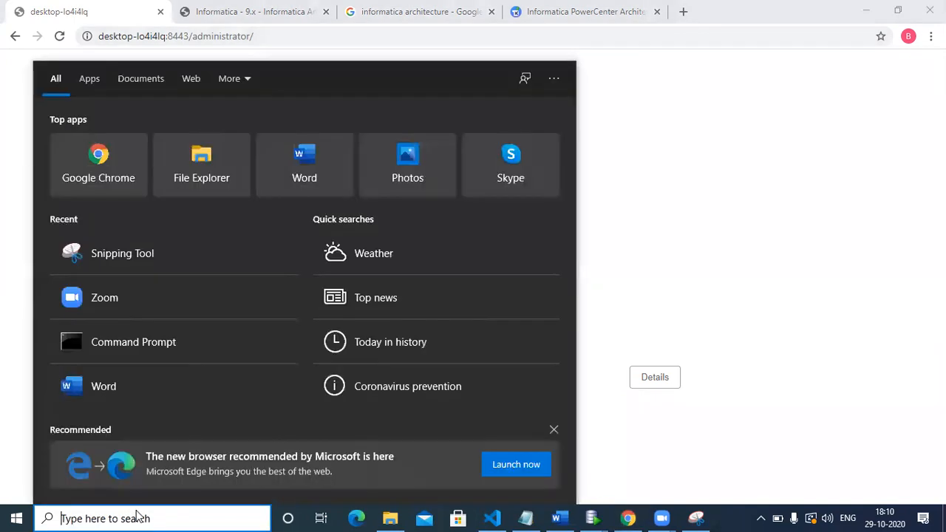
text(ser)
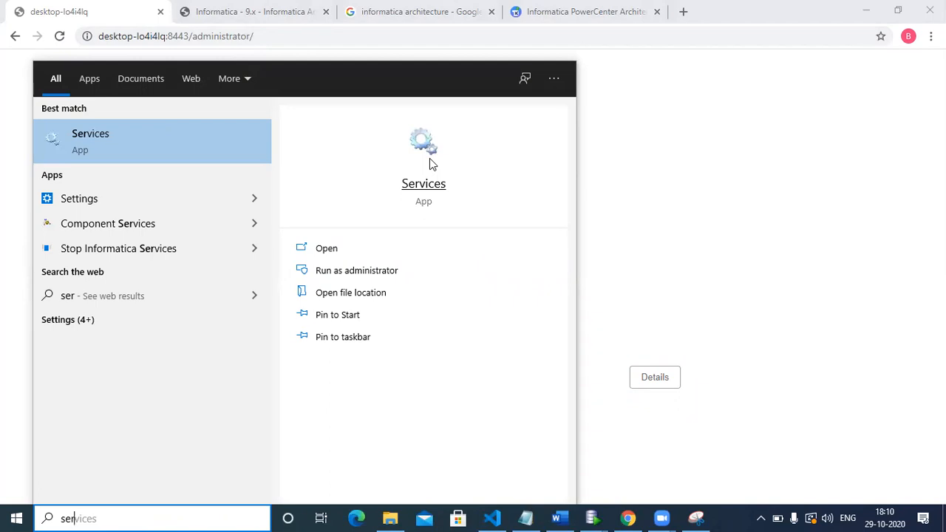
click(428, 152)
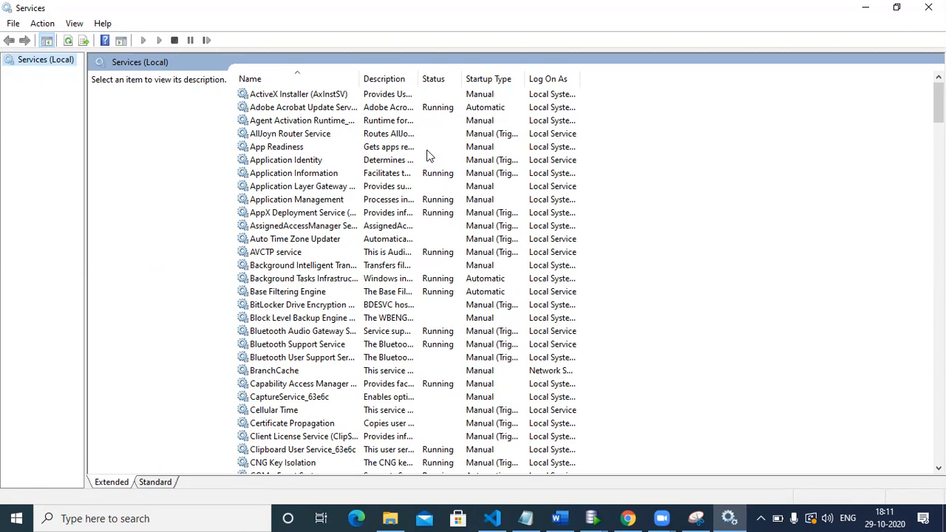
click(270, 178)
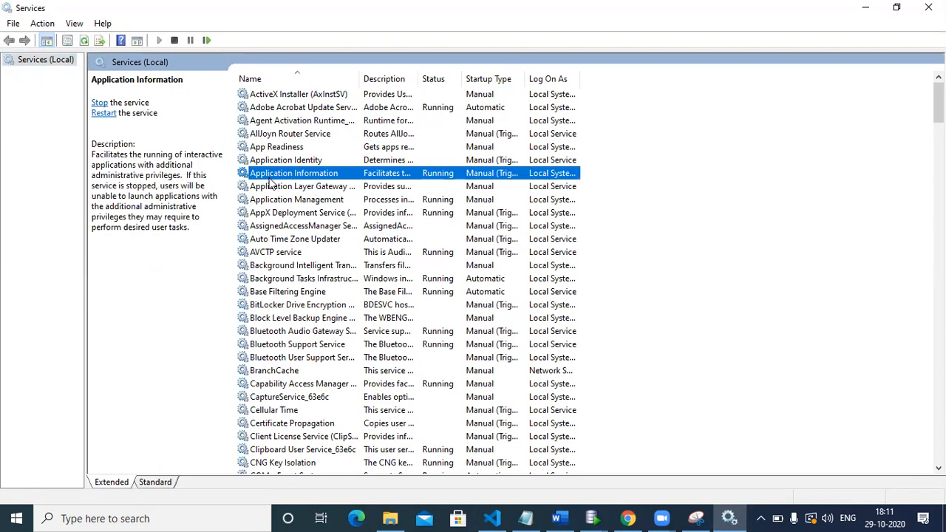
key(i)
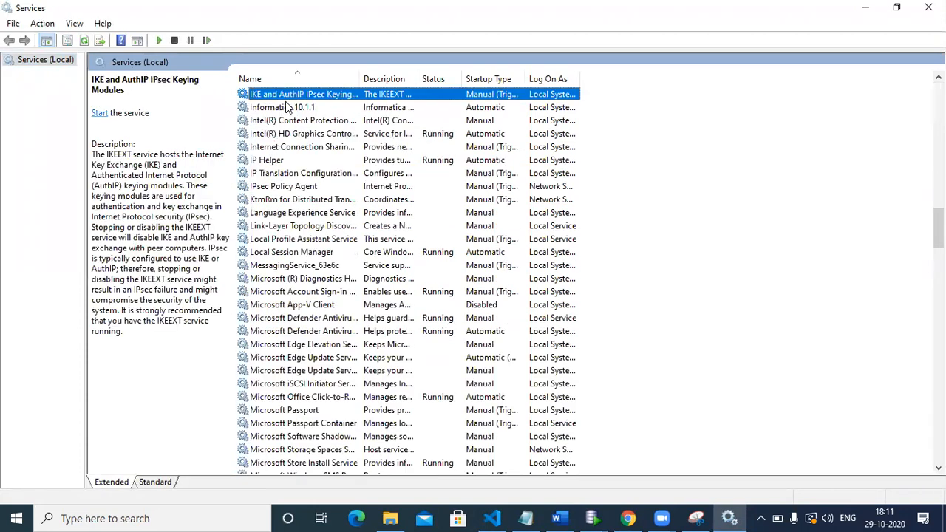
click(285, 110)
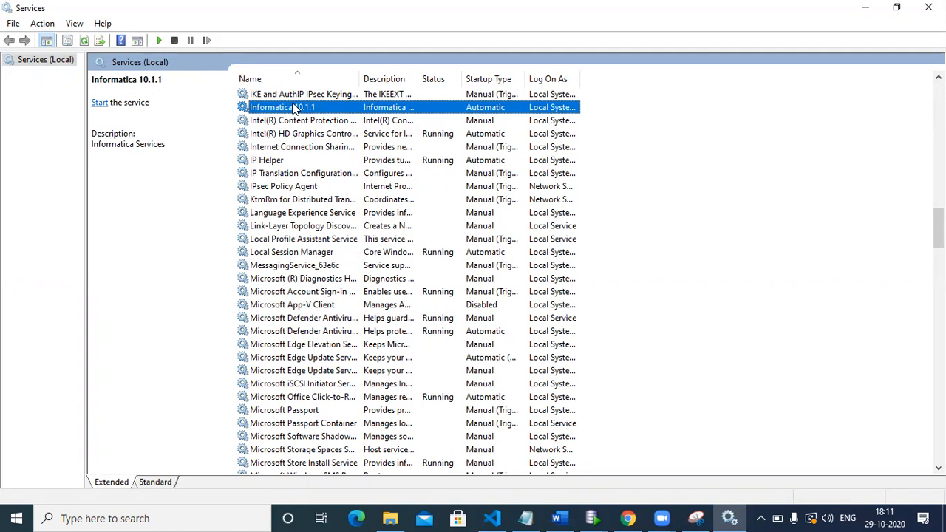
Review the Oracle services and start OracleXEClrAgent
text(or)
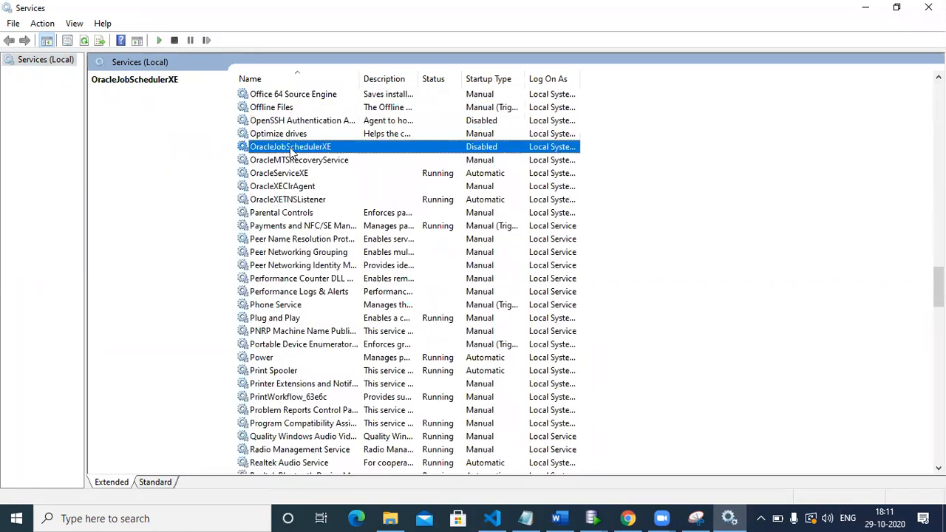
click(297, 164)
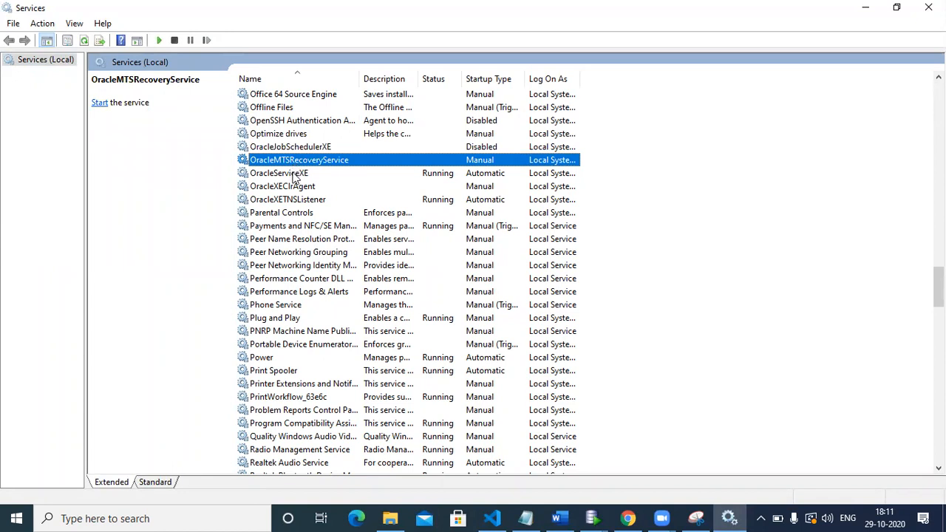
click(292, 173)
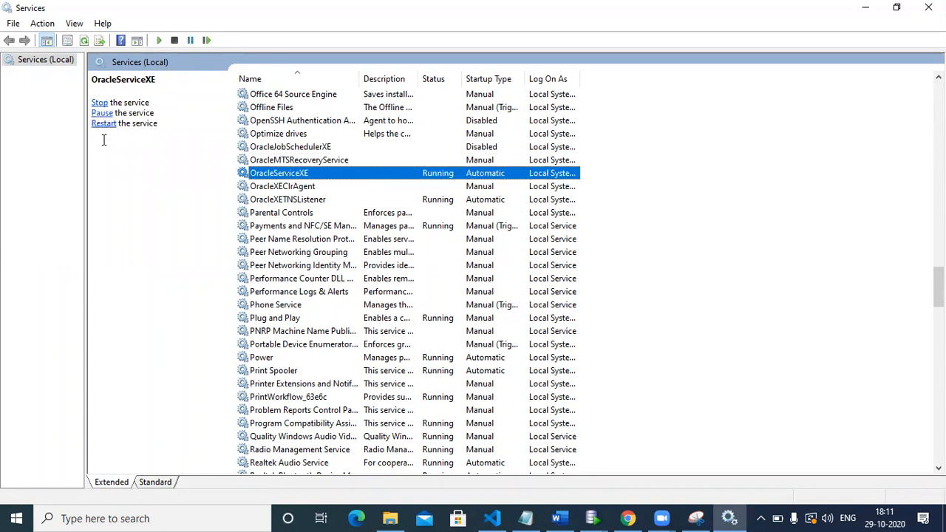
click(269, 189)
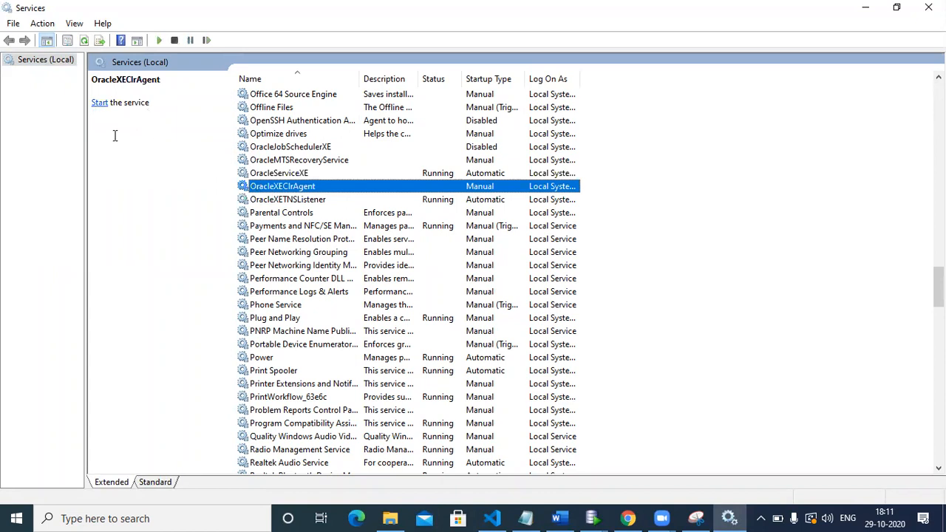
click(99, 103)
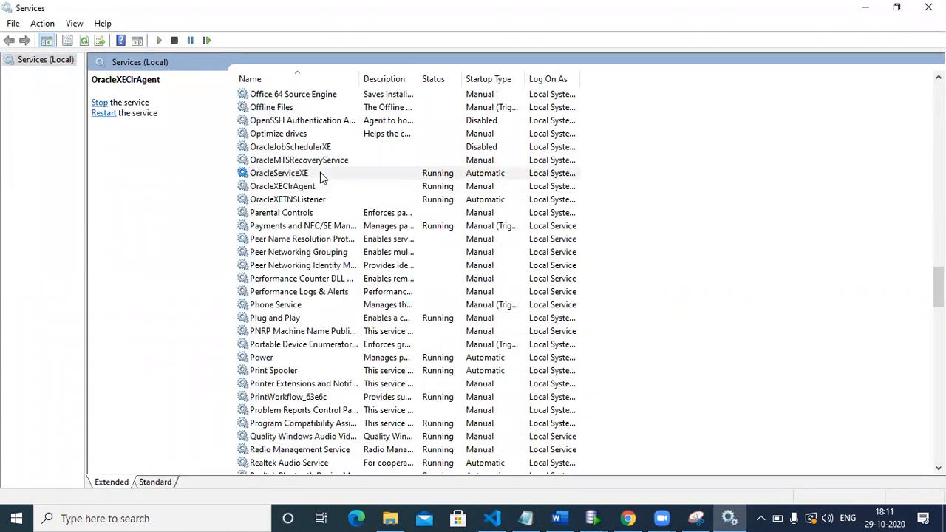
click(318, 175)
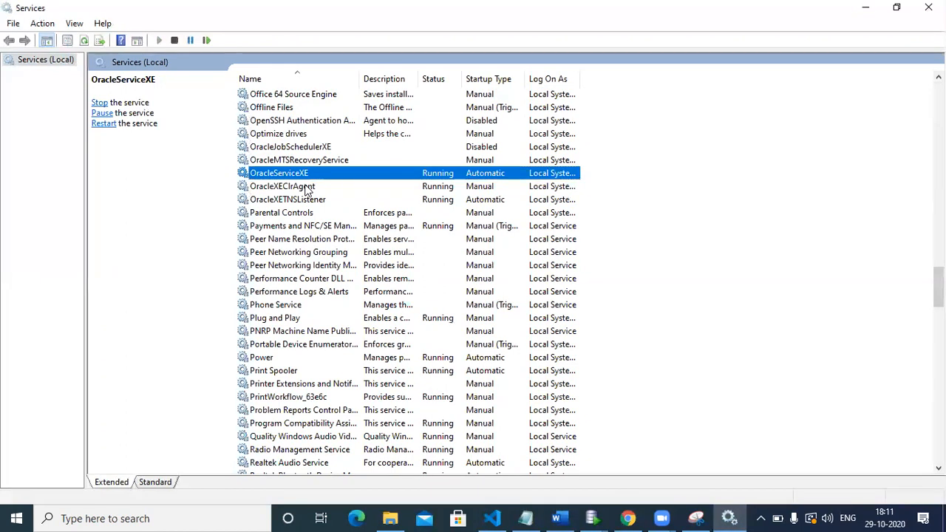
Start the Informatica 10.1.1 service and check its status in the services list
key(i)
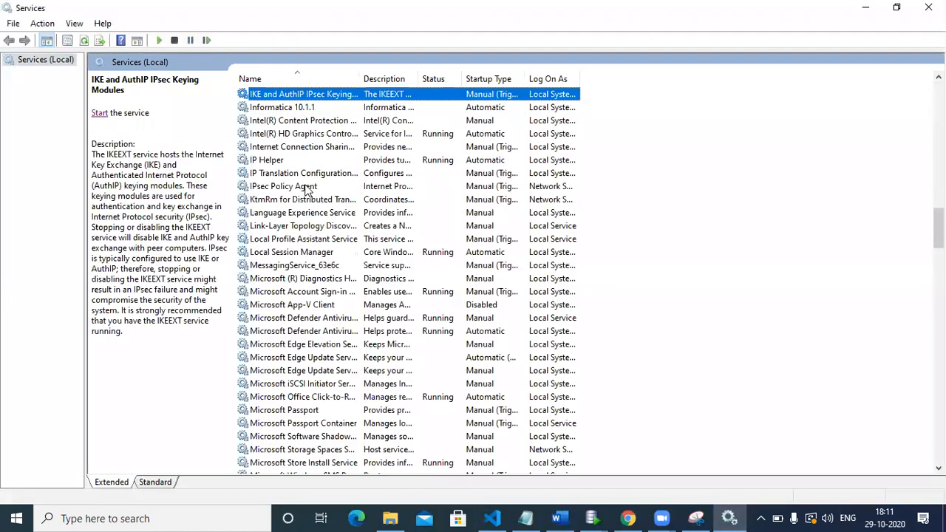
click(301, 110)
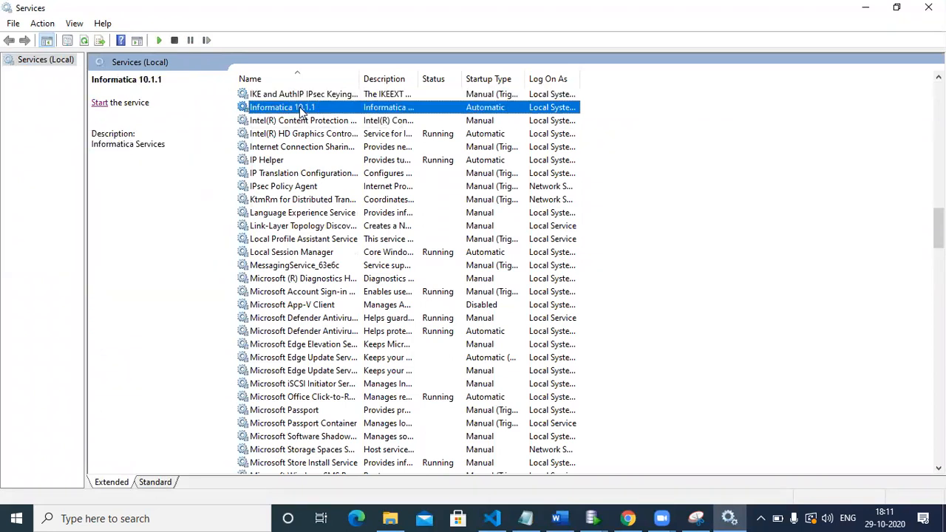
click(98, 104)
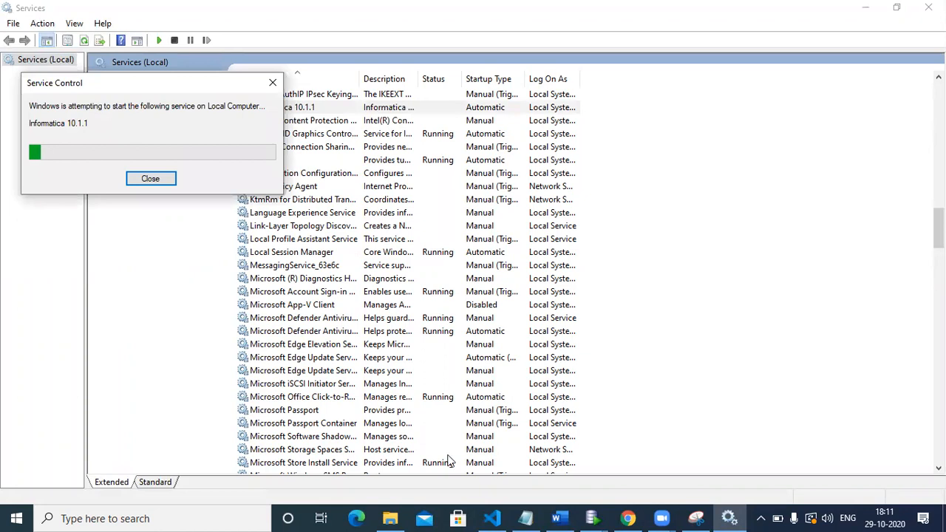
click(628, 517)
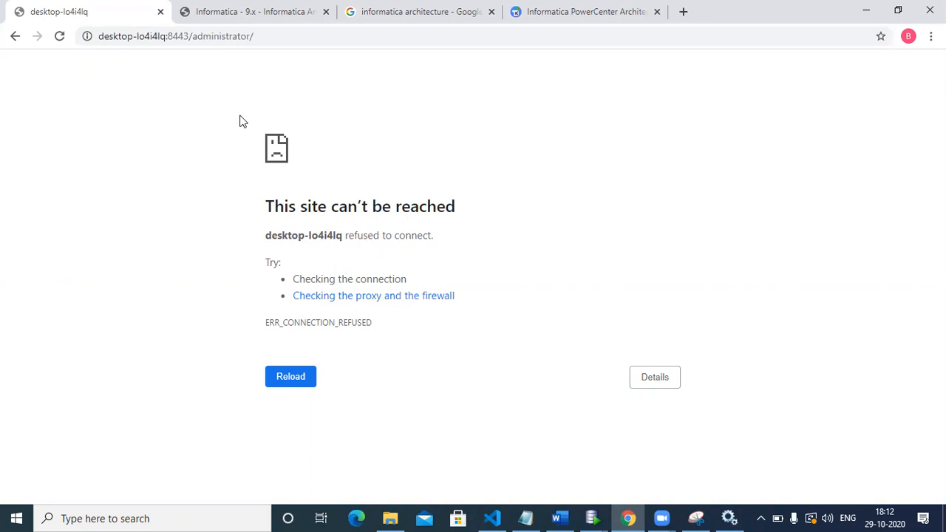
click(730, 518)
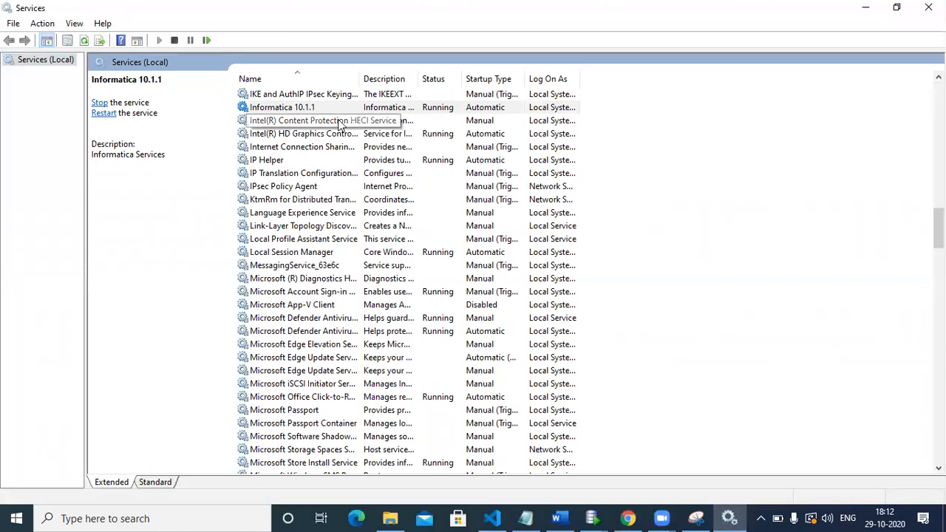
click(339, 123)
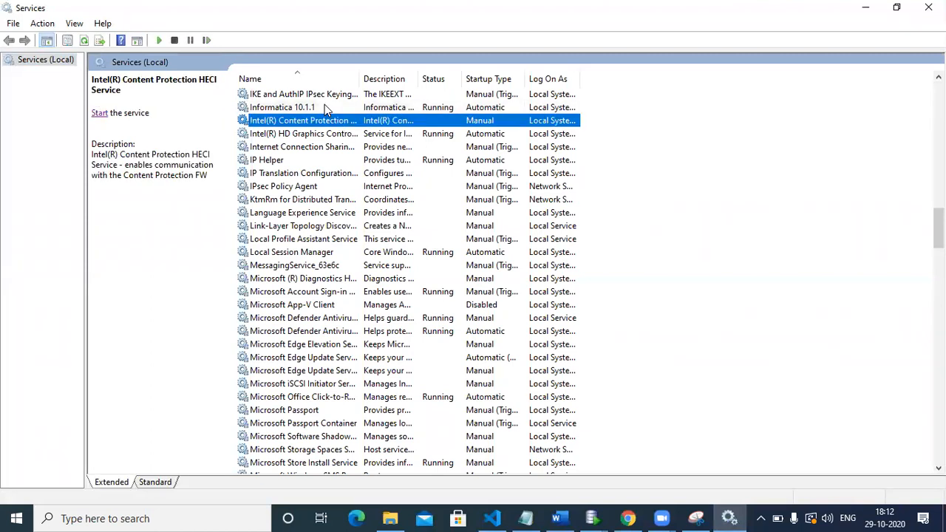
click(324, 107)
Switch to Chrome and load the administrator page at desktop-lo4i4lq:8443/administrator/ again
click(627, 518)
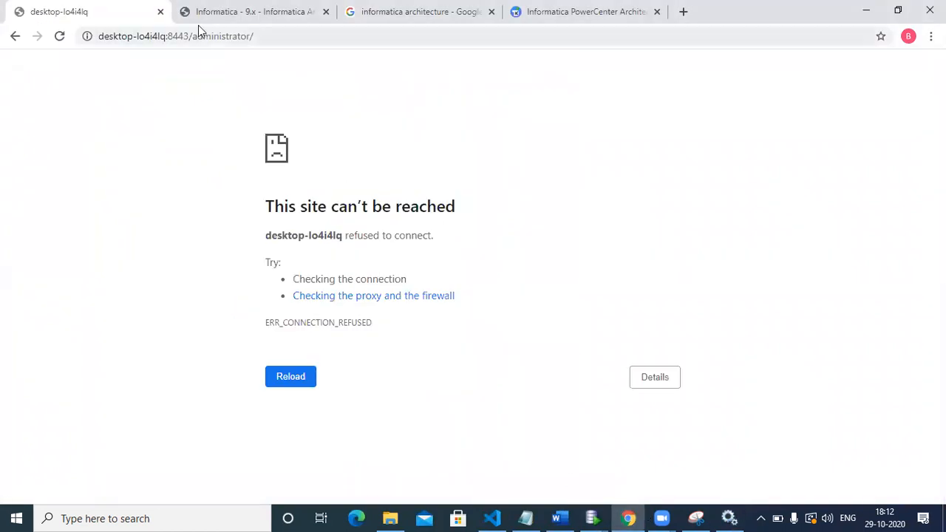
click(269, 35)
key(Return)
Switch to File Explorer and open the folder C:\Informatica\10.1.1\tomcat\bin
click(728, 517)
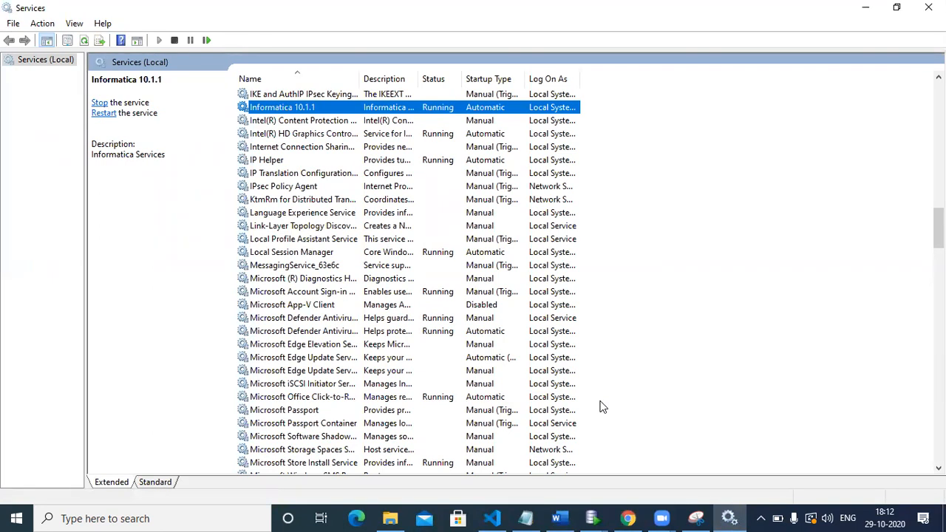
click(398, 517)
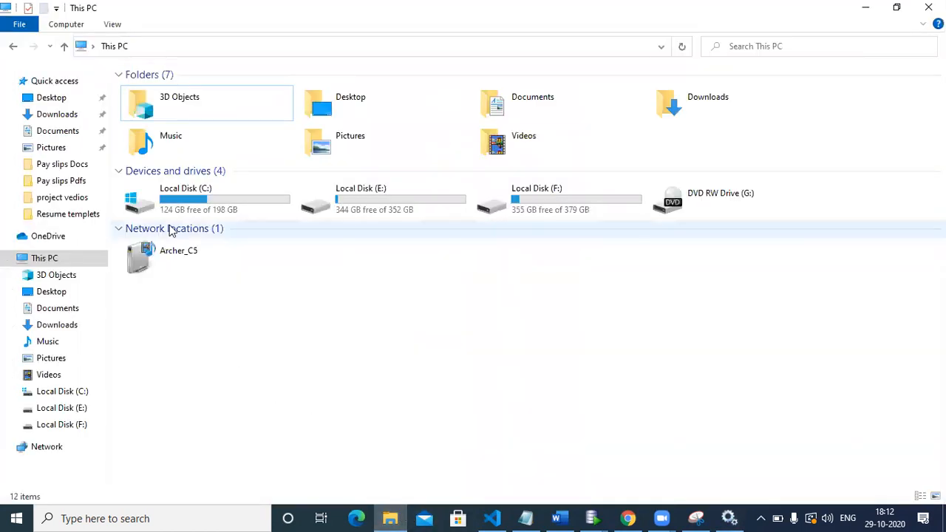
click(196, 201)
double_click(196, 201)
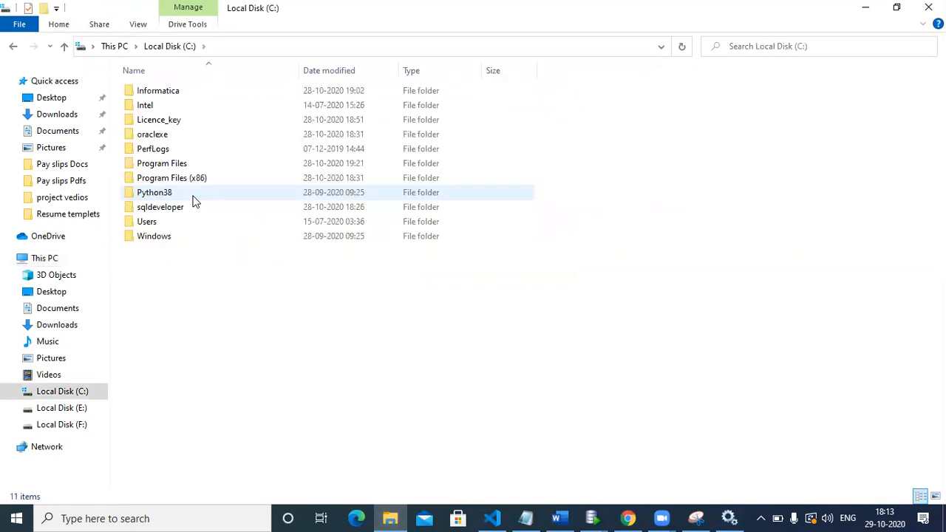
double_click(177, 87)
click(194, 90)
double_click(196, 89)
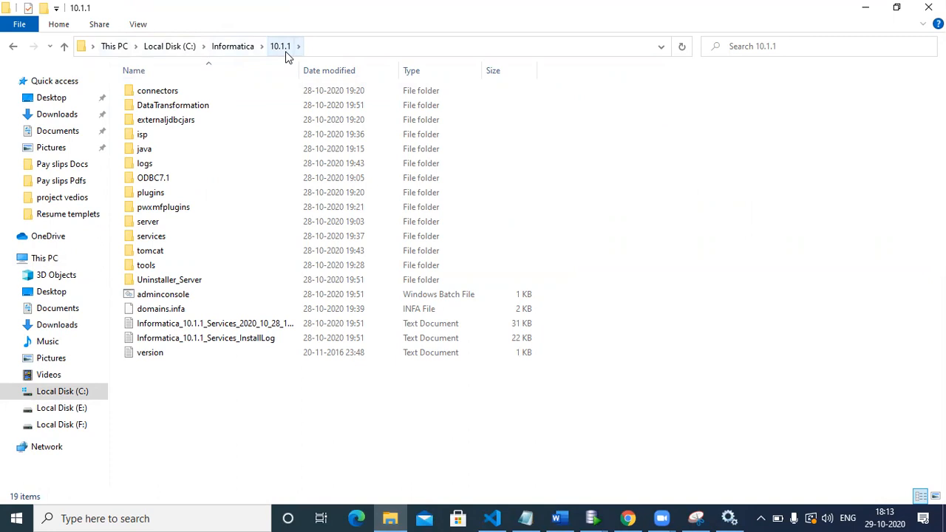
double_click(152, 250)
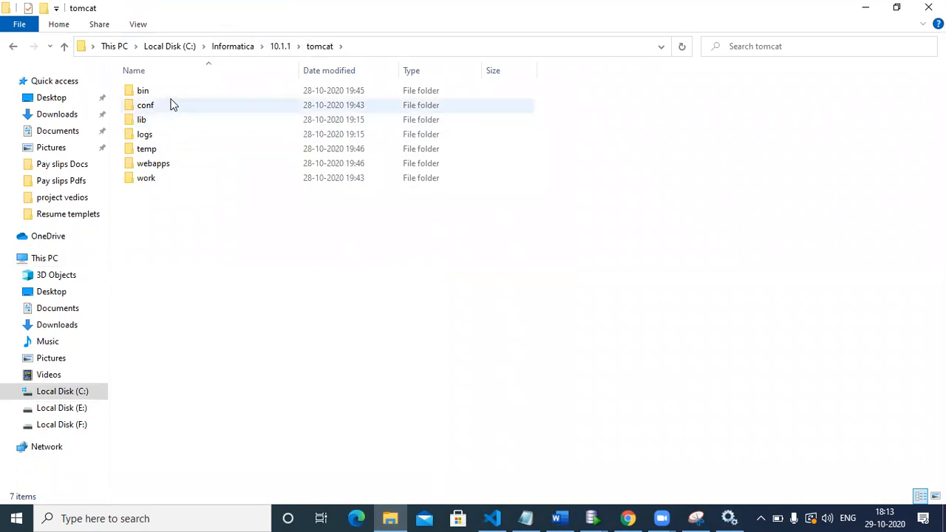
double_click(170, 92)
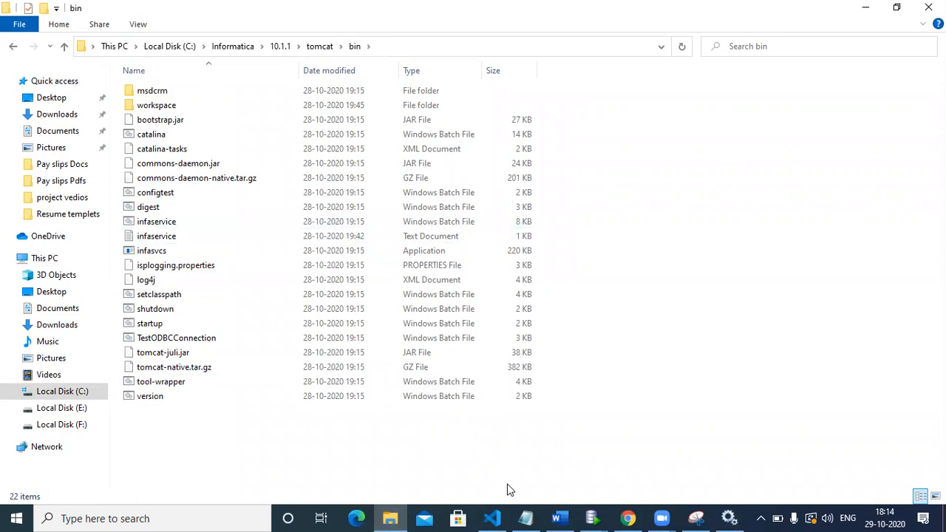
Switch to Notepad and write the Informatica startup command "./infaservice.sh startup" on the first line
click(529, 517)
text(./)
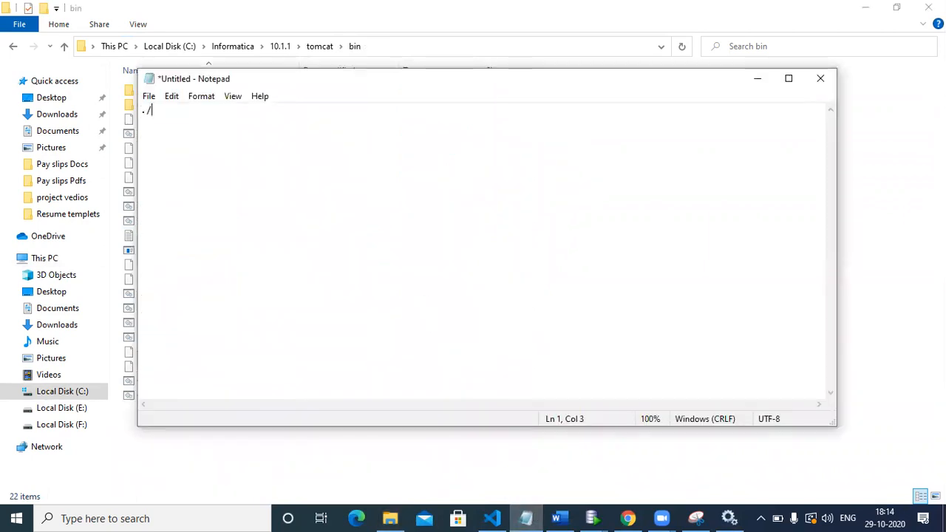
text(infaservi)
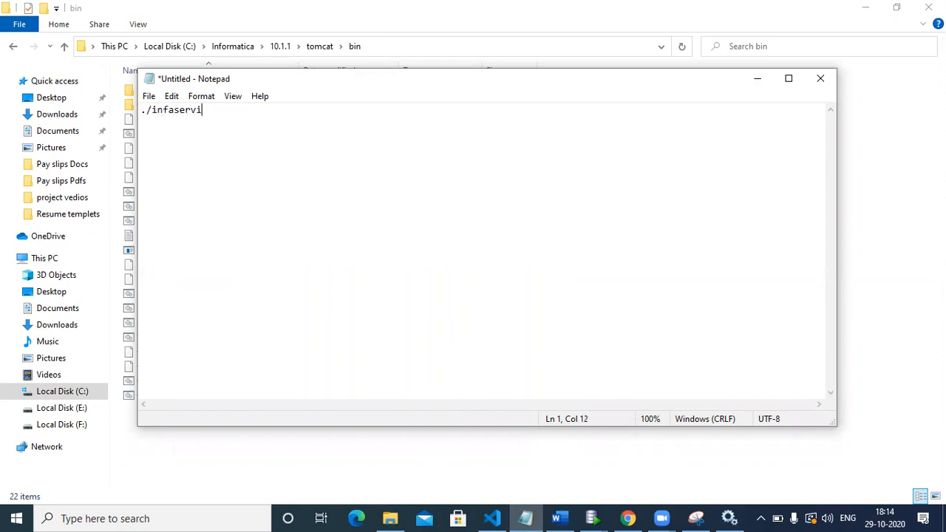
text(ce.sh startuupp)
key(Return)
Reuse the script name from the startup command to add a second line reading "./infaservice.sh shutdown"
drag(143, 108, 162, 108)
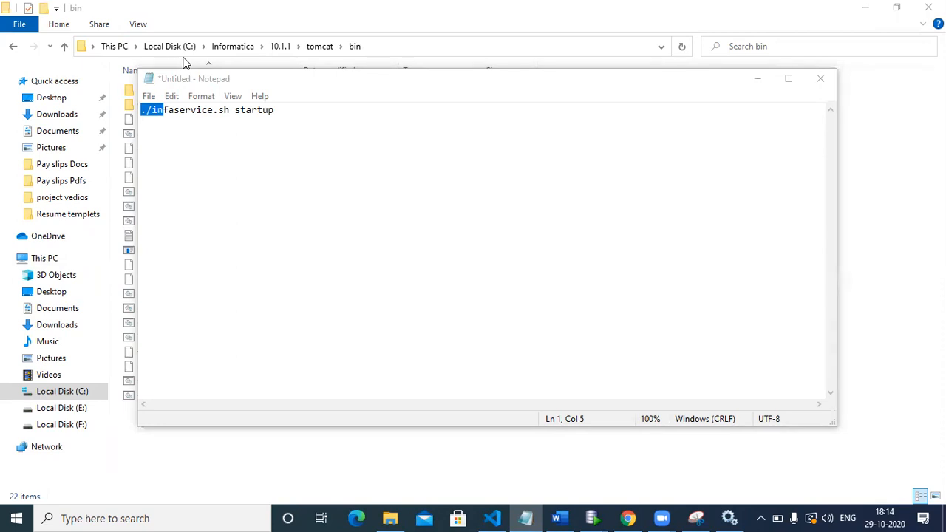
click(660, 173)
drag(141, 111, 224, 109)
key(ctrl+c)
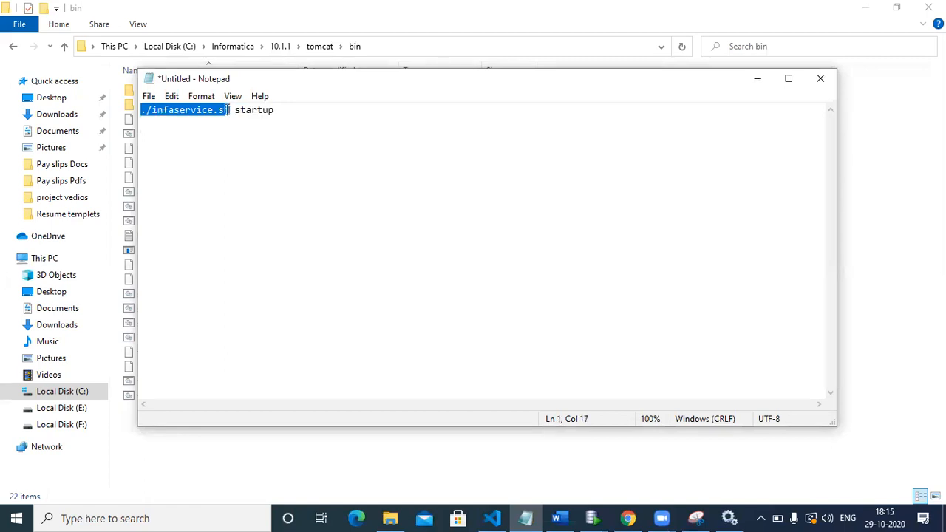
click(188, 136)
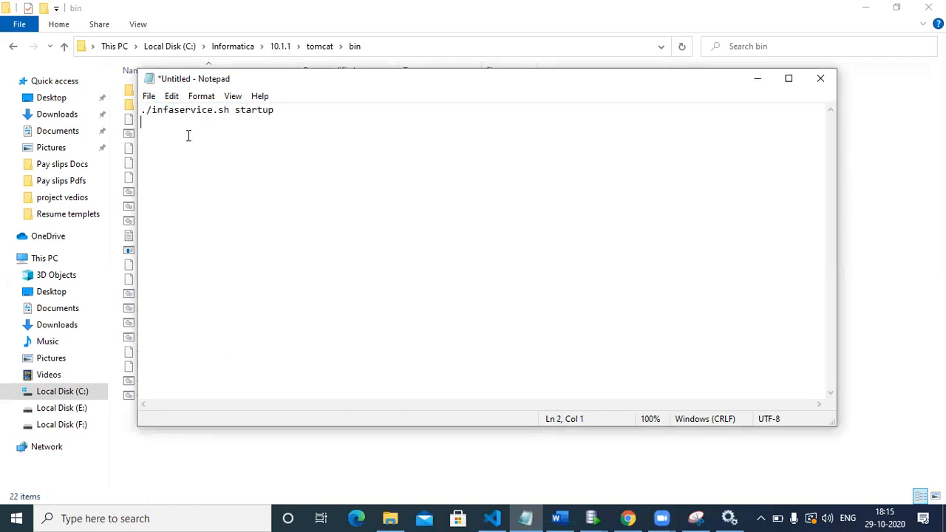
key(ctrl+v)
text(shutdown)
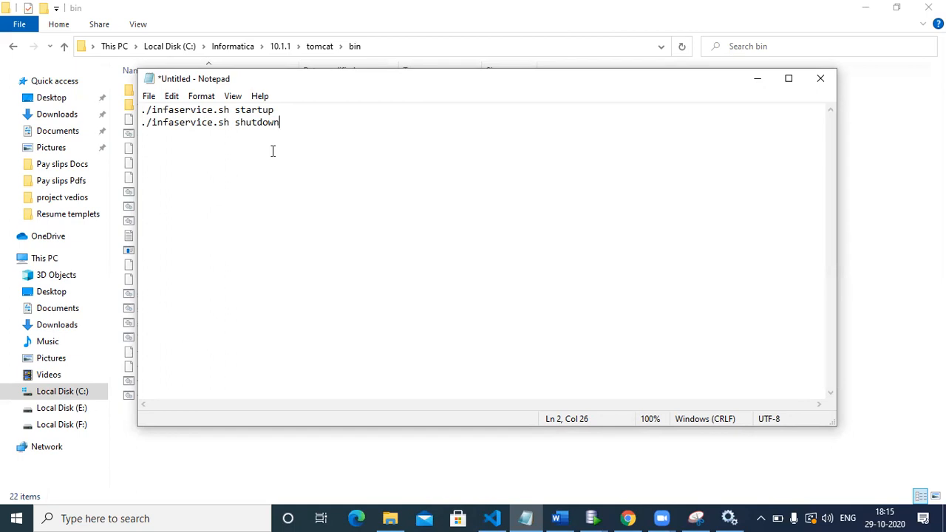
Compare the startup and shutdown commands in Notepad with the Informatica service entry and the tomcat bin folder
click(728, 517)
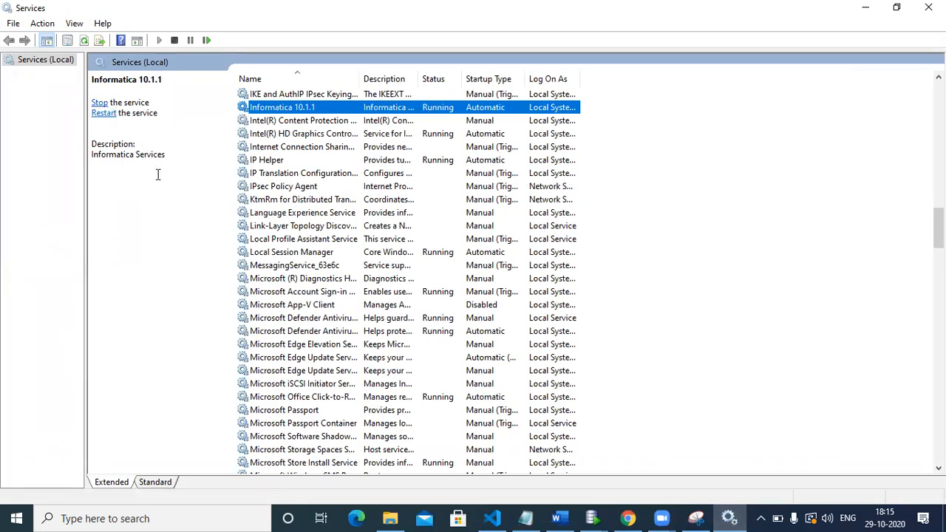
click(525, 518)
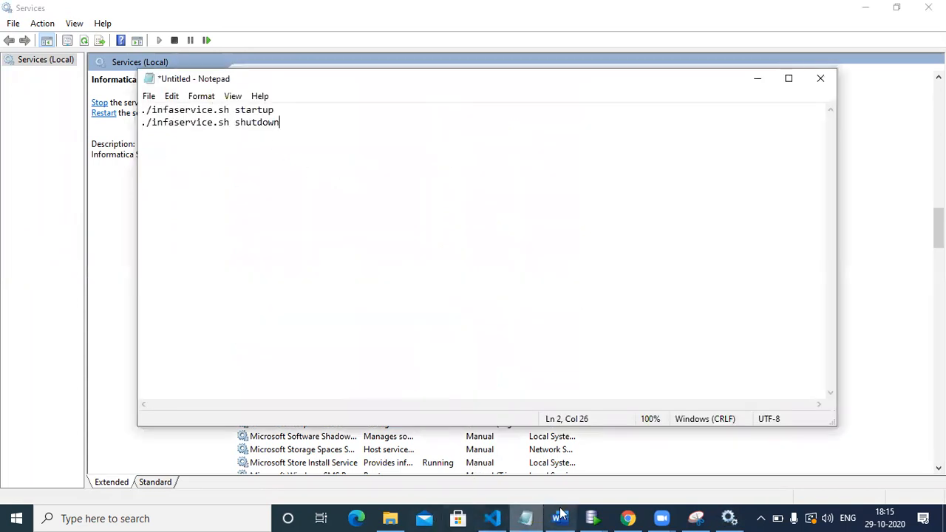
click(390, 518)
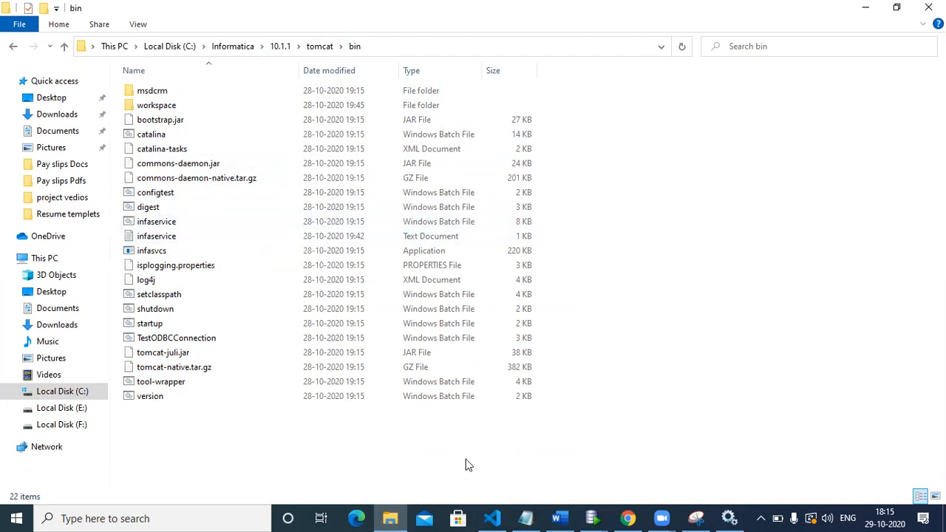
click(525, 518)
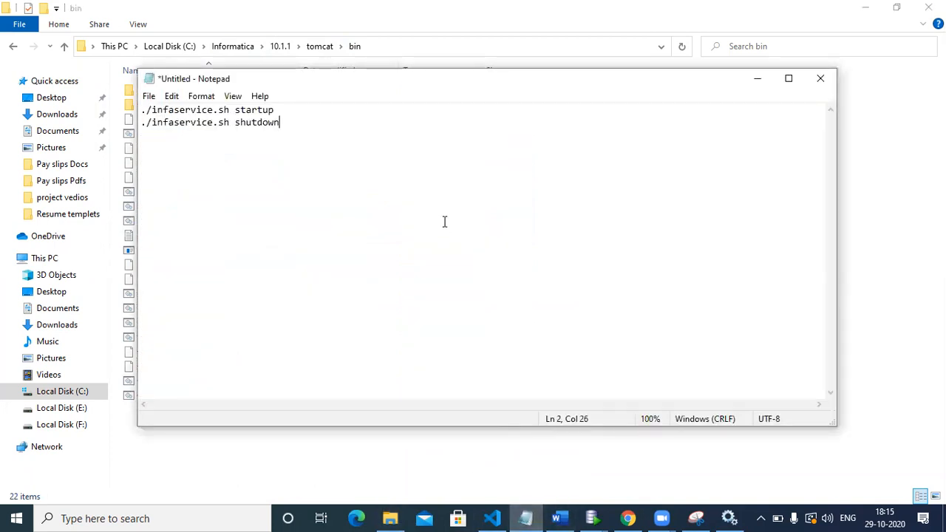
Leave a blank line below the shutdown command, and retry desktop-lo4i4lq:8443/administrator/ in Chrome
key(Return)
key(Return)
click(629, 518)
click(265, 35)
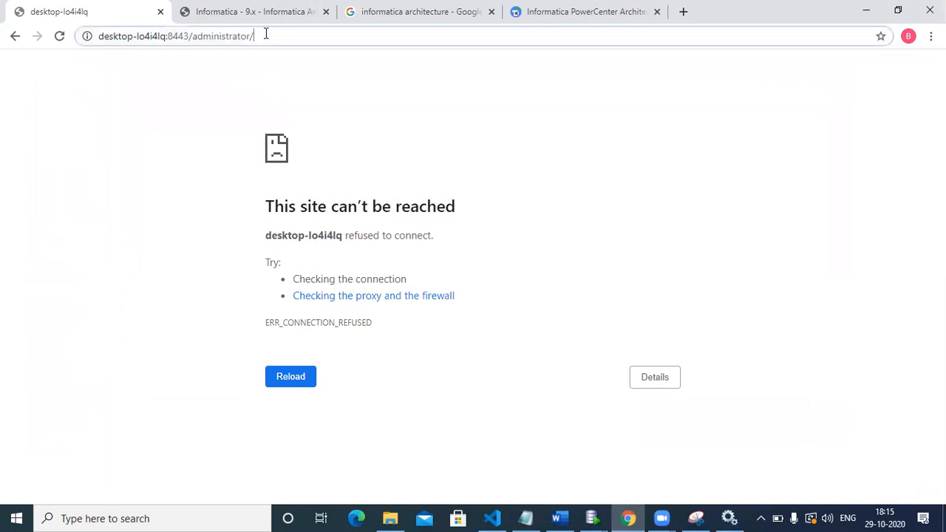
key(Return)
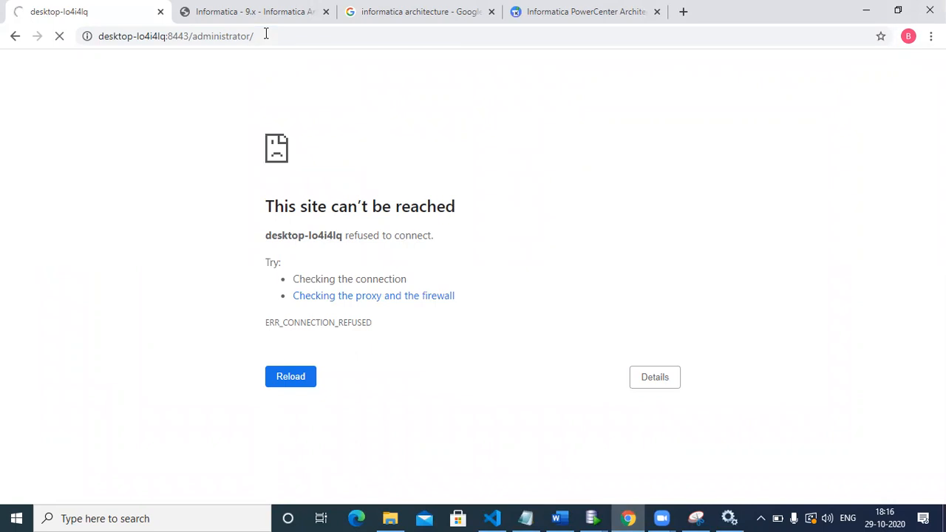
Load localhost:6005 in the current browser tab in place of the administrator address
click(266, 34)
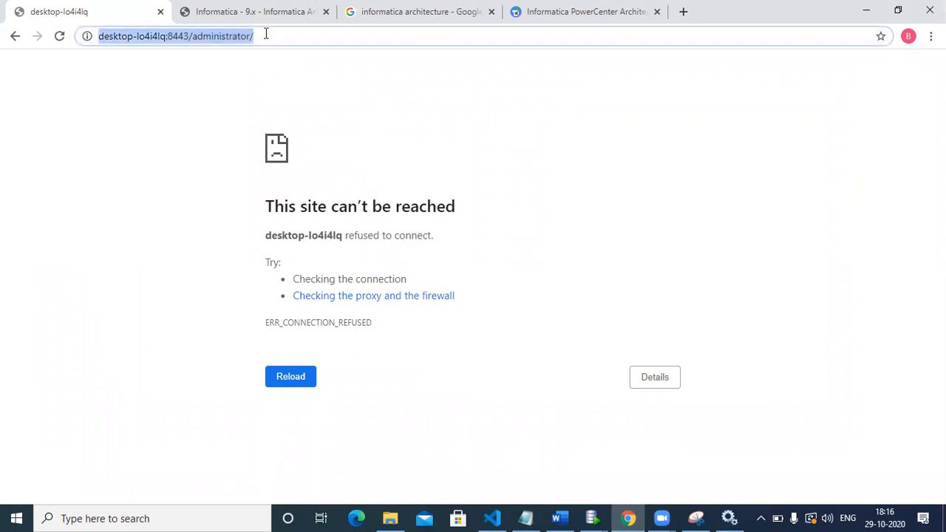
text(local)
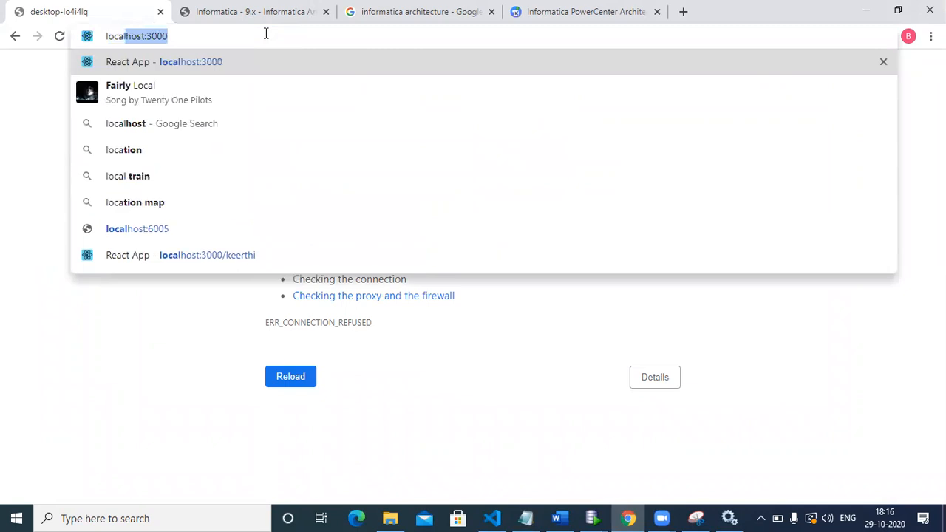
text(host:)
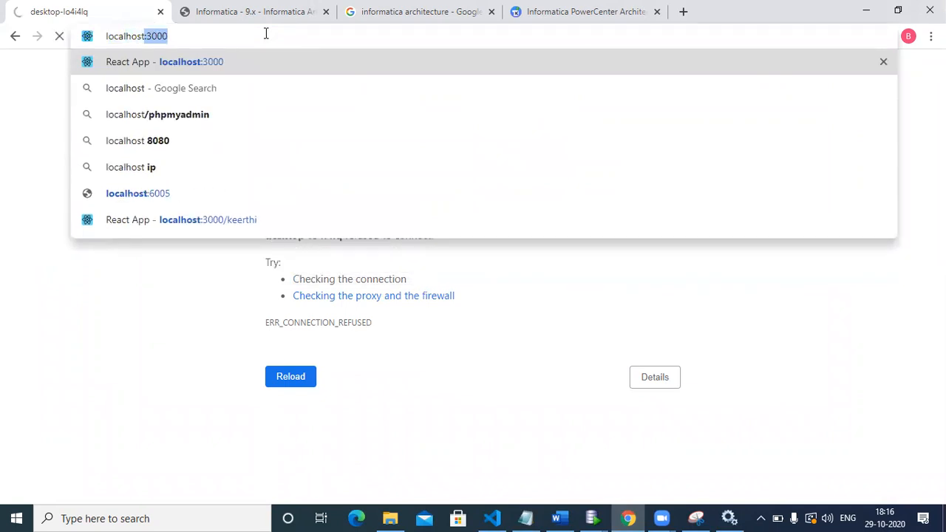
text(6)
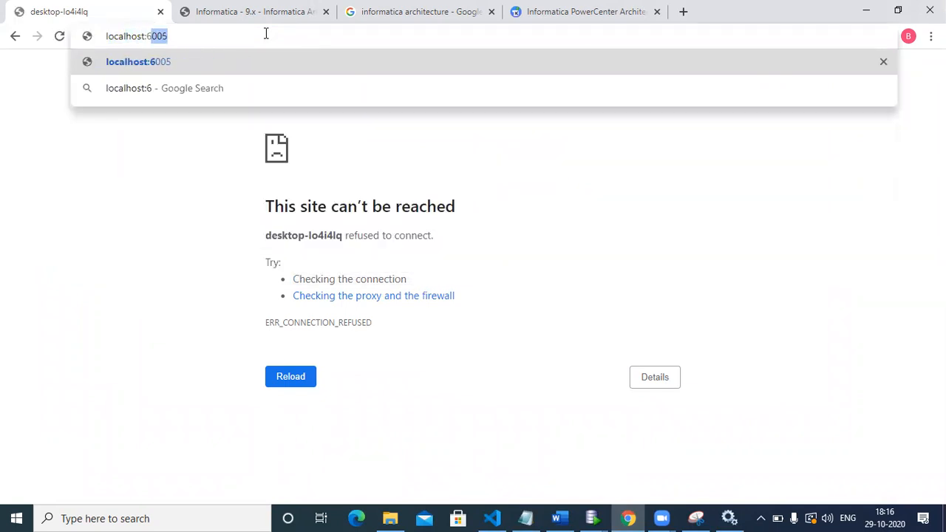
text(005)
key(Return)
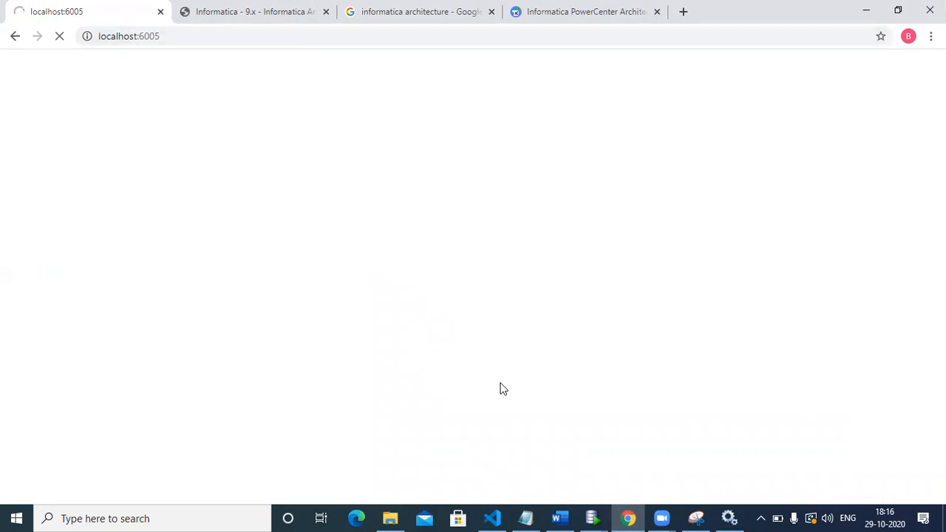
Switch to Notepad and write the process check command "ps -eaf|grep java" below the shutdown command
click(540, 516)
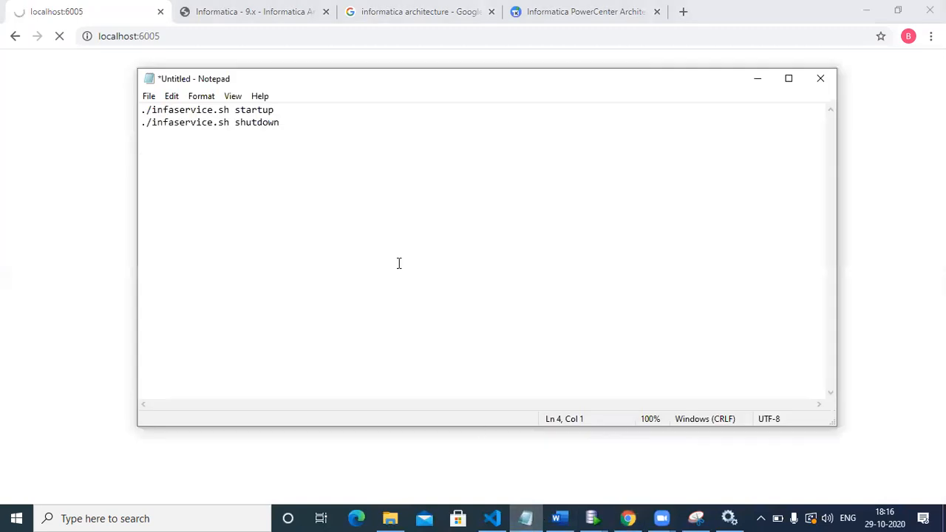
text(ps -eaf|grep java)
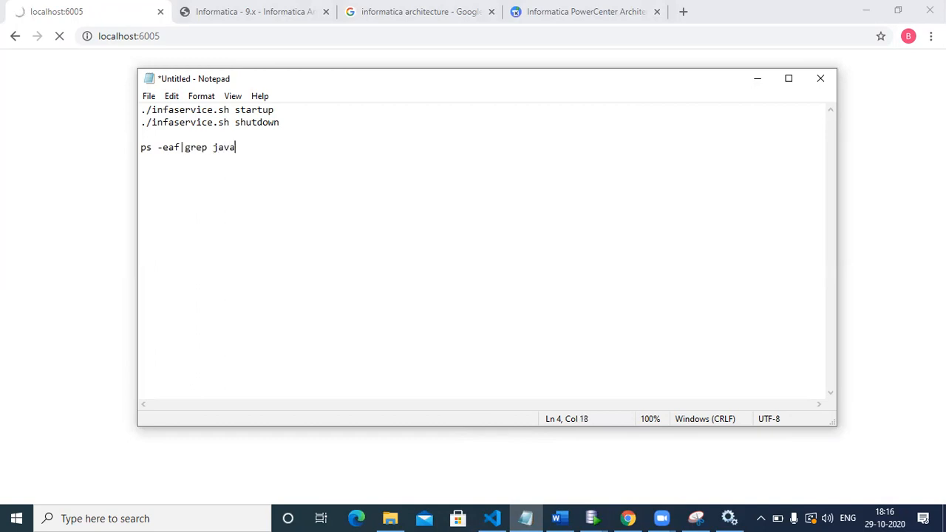
Add the command "ps -eaf|grep _Adminconsole" on the line below the java process check
key(Return)
text(ps -eaf)
key(Return)
key(Return)
key(BackSpace)
key(BackSpace)
text(|grep )
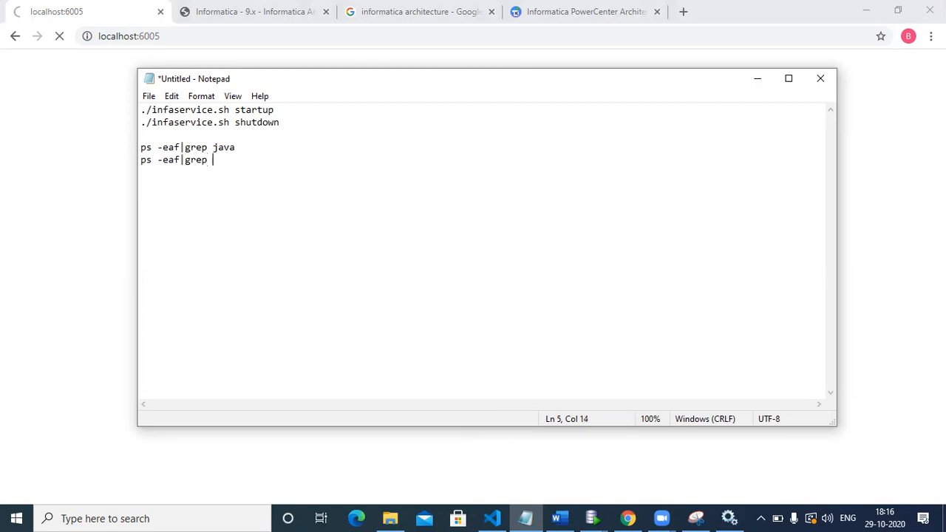
text(+)
key(BackSpace)
text(_Adminconsole)
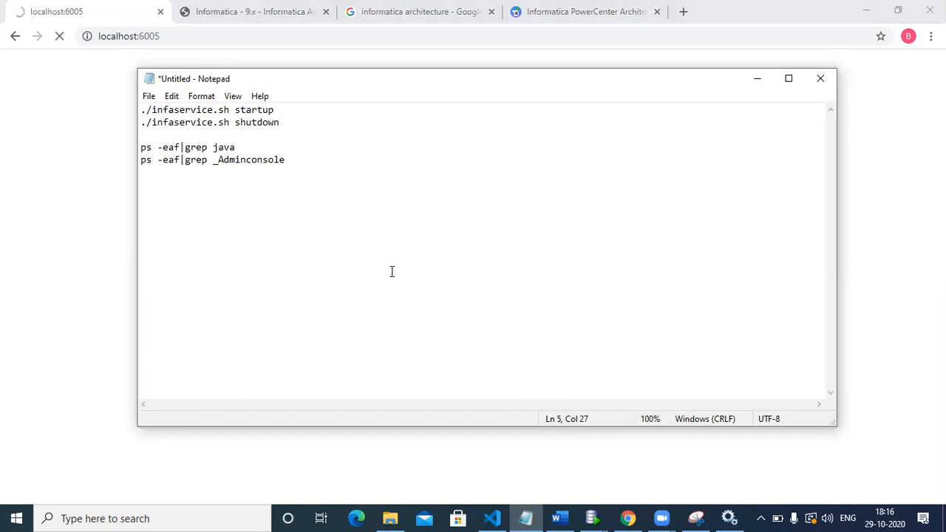
Add the command "ps -eaf|grep pmrepagent" on the line below the _Adminconsole check
key(Return)
text(ps -eaf|grep p)
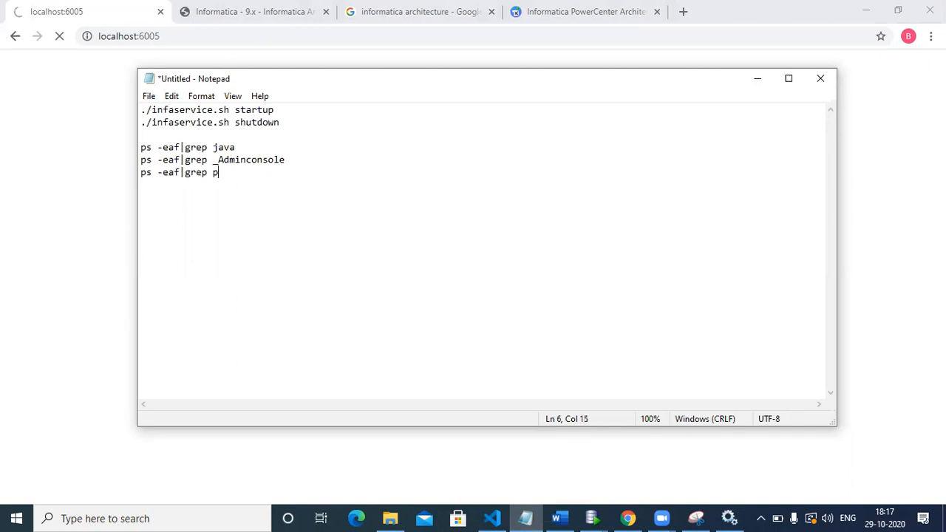
text(mre[)
key(BackSpace)
text(pagent)
Add the command "ps -eaf|grep pmserver" on the line below the pmrepagent check
key(Return)
text(ps )
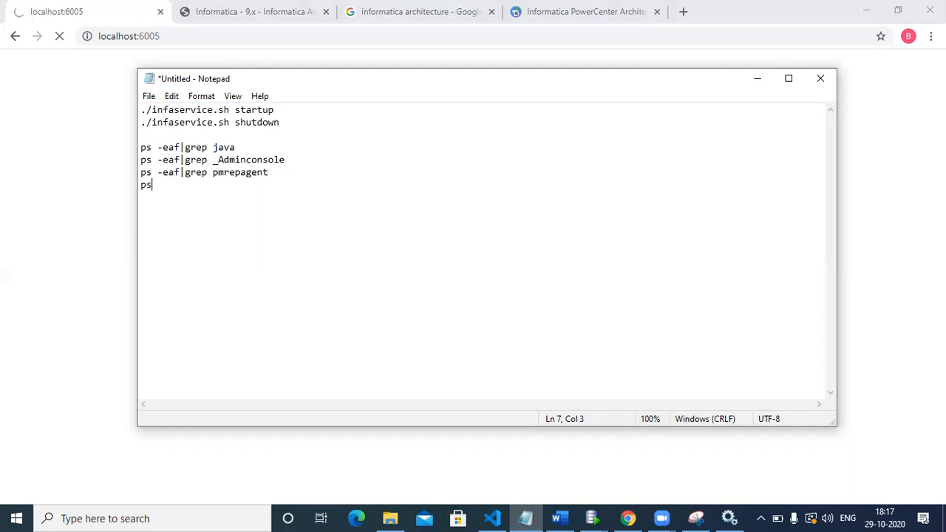
text(-eaf|grep p)
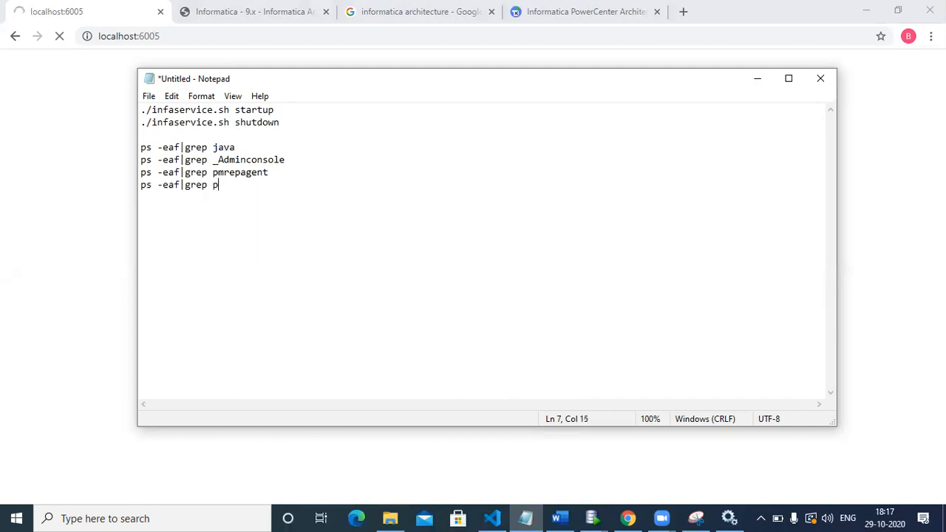
text(mserver)
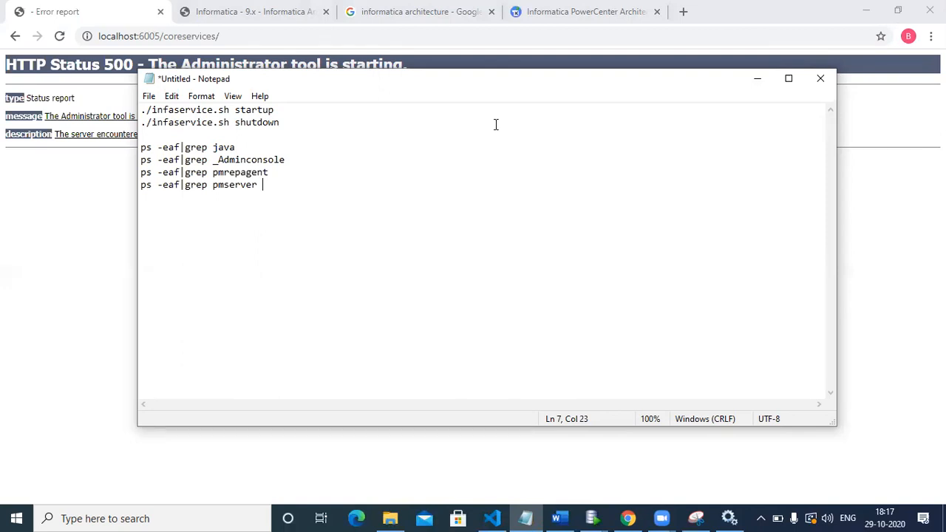
Reload localhost:6005/coreservices/ in Chrome to check the Administrator tool, and bring up the PowerCenter architecture diagram in Snipping Tool
click(747, 86)
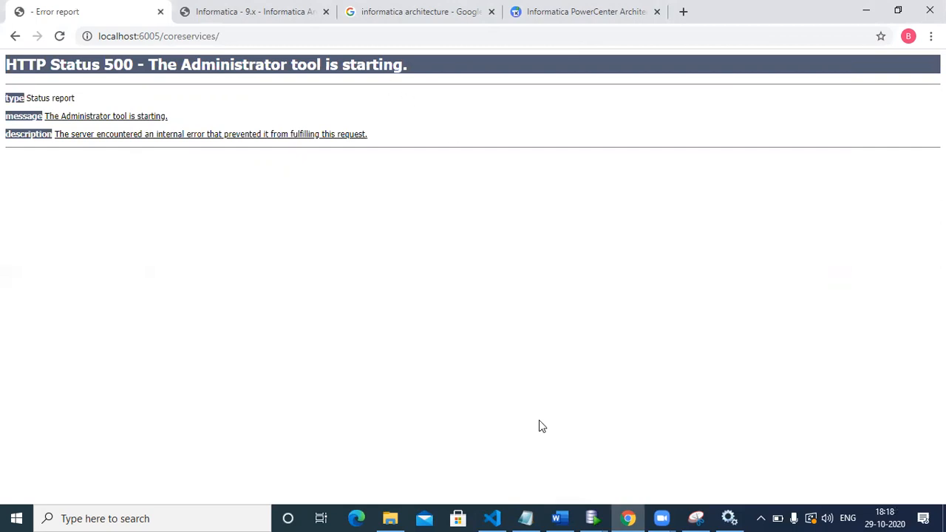
click(530, 517)
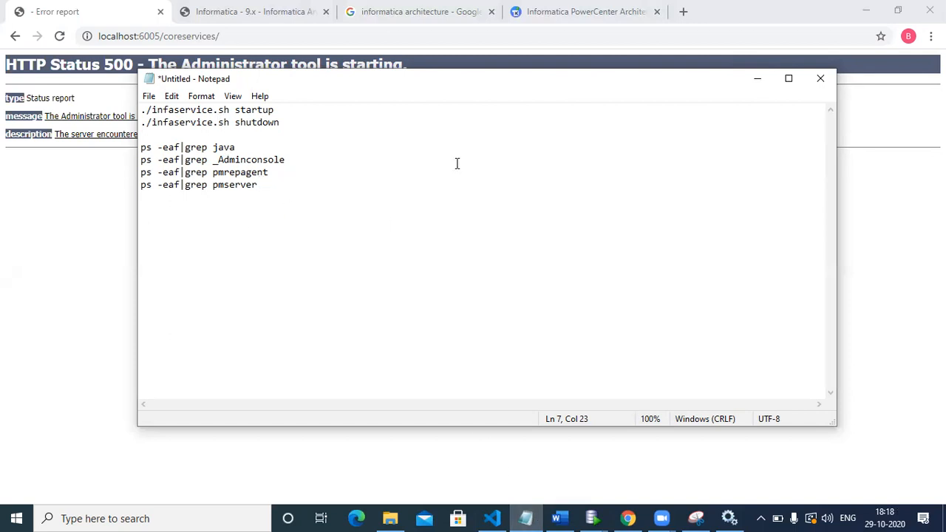
click(759, 79)
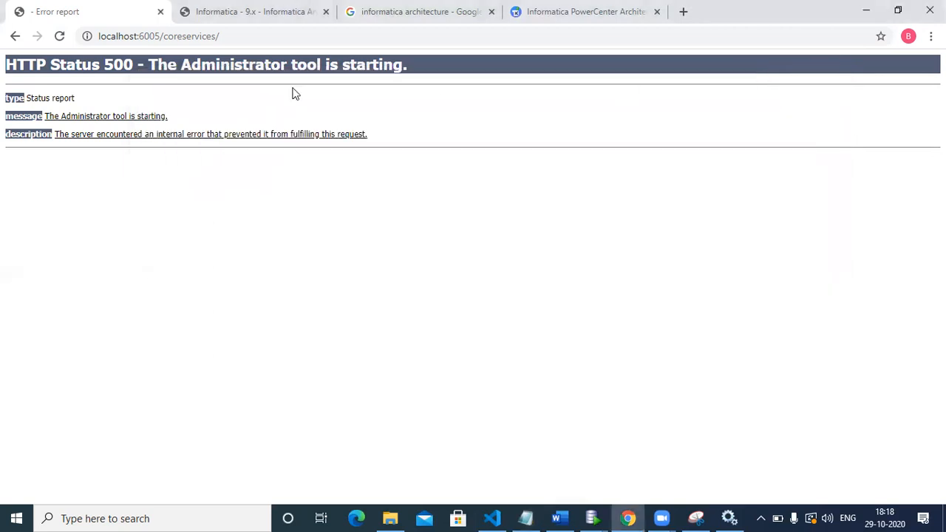
click(59, 36)
mouse_move(633, 517)
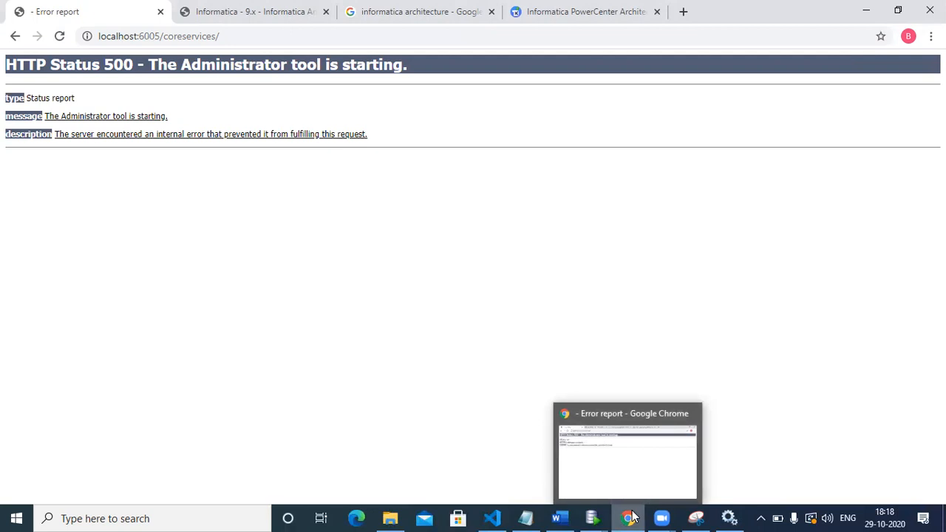
click(696, 517)
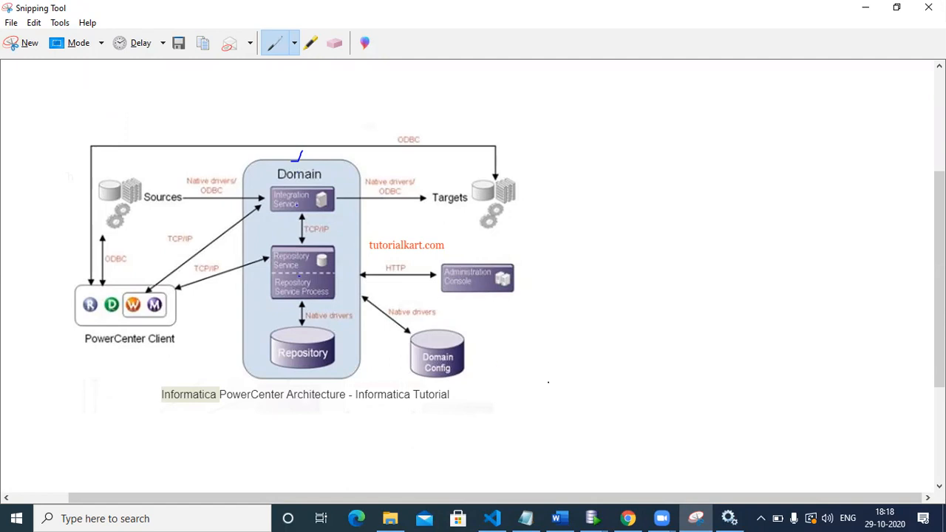
Switch to Notepad, add the lines "node" and "types of nodes" below the process commands, and minimize the notes
click(525, 518)
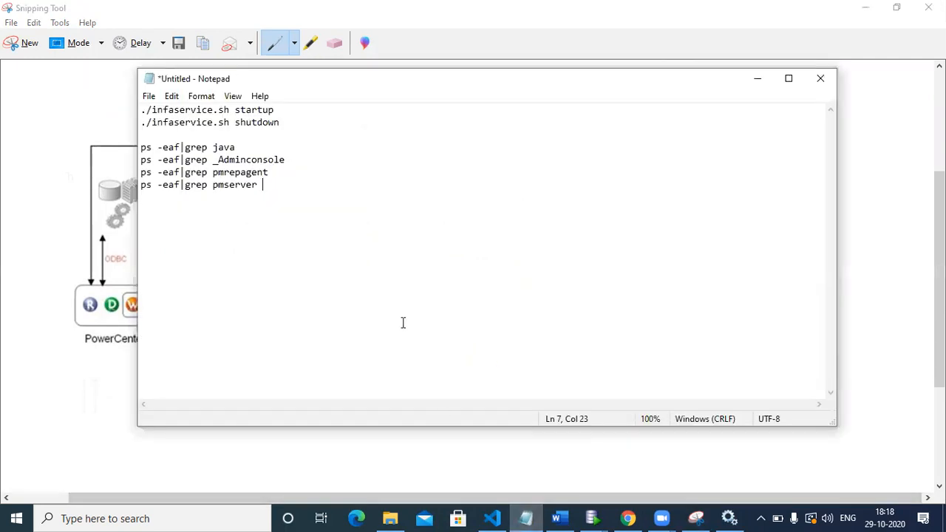
key(Return)
key(Return)
text(node)
key(Return)
text(types of nodes)
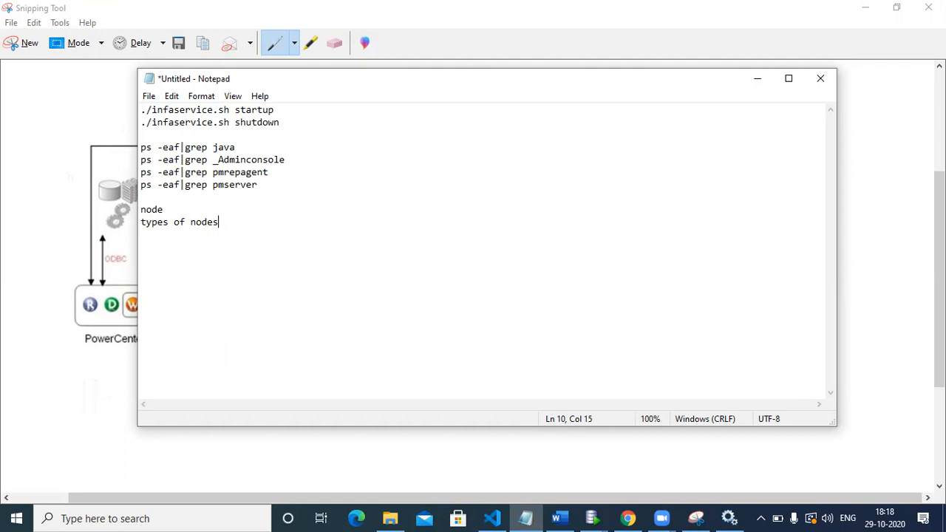
click(757, 78)
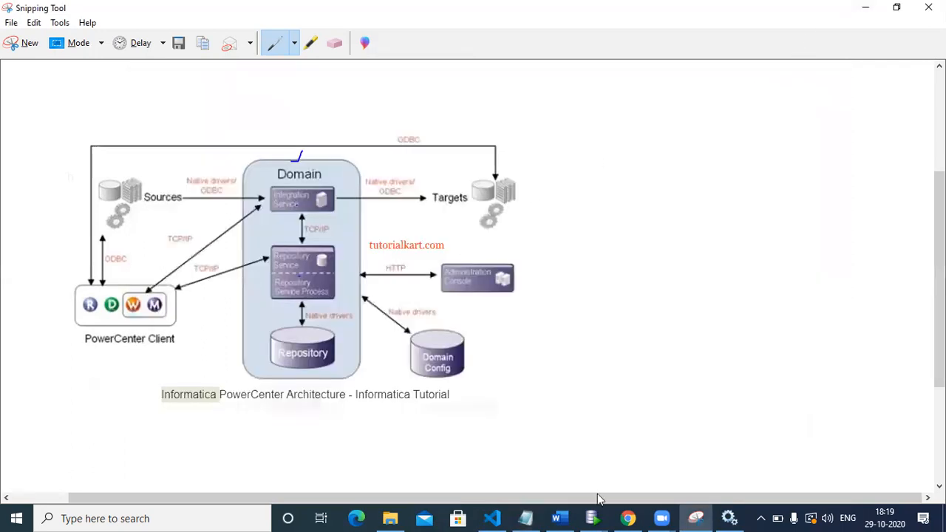
Switch to Chrome, reload the localhost:6005/coreservices/ page and close its tab
click(628, 518)
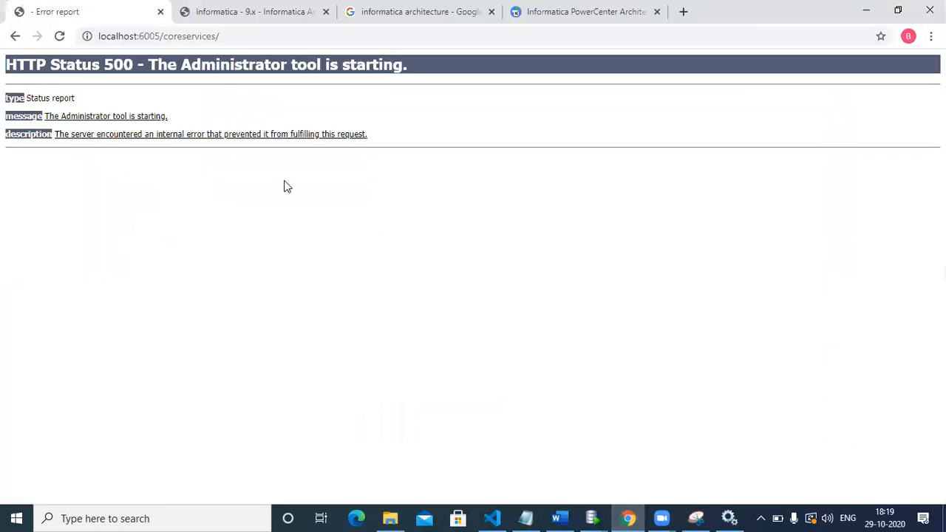
click(59, 36)
click(161, 12)
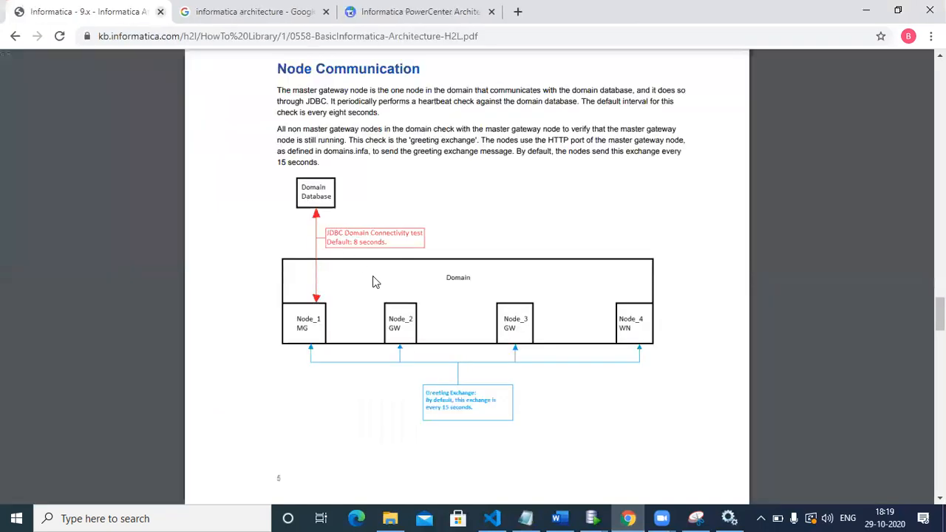
Switch to the Services window and check the status of the Informatica 10.1.1 service
click(727, 516)
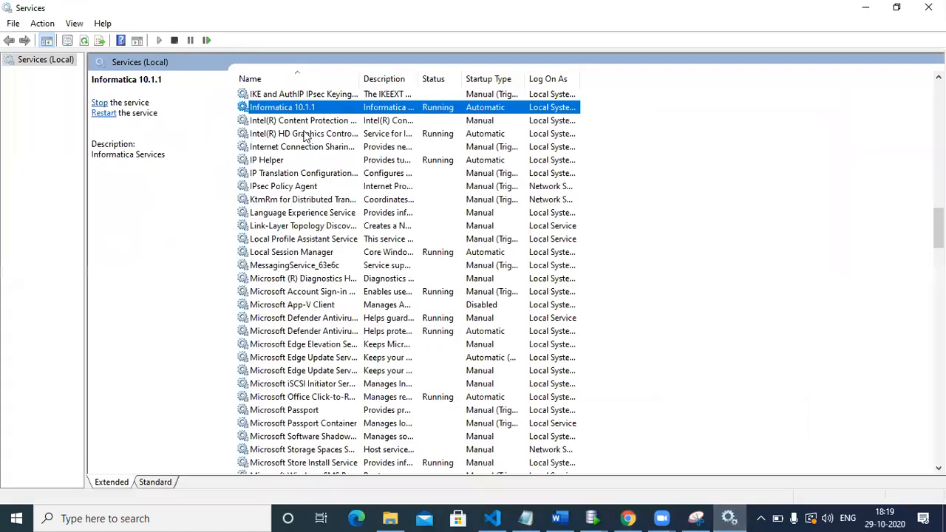
click(303, 120)
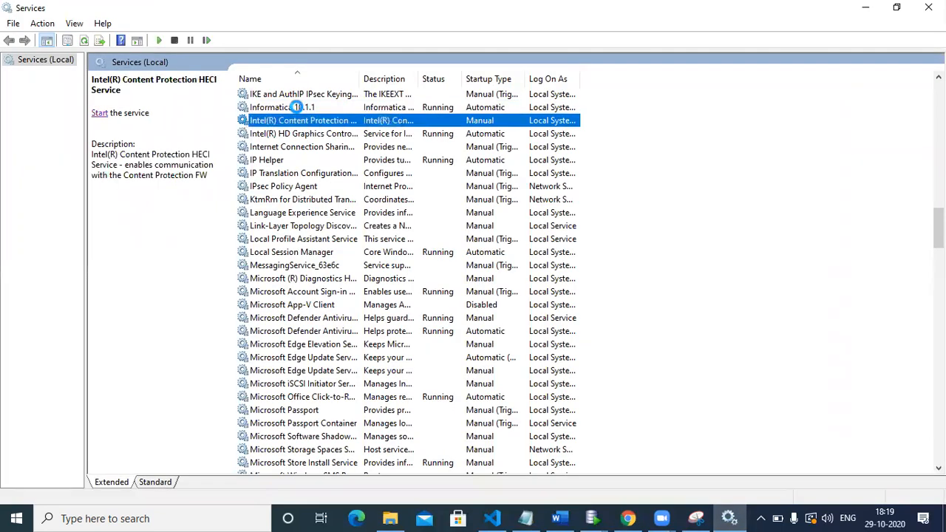
click(277, 107)
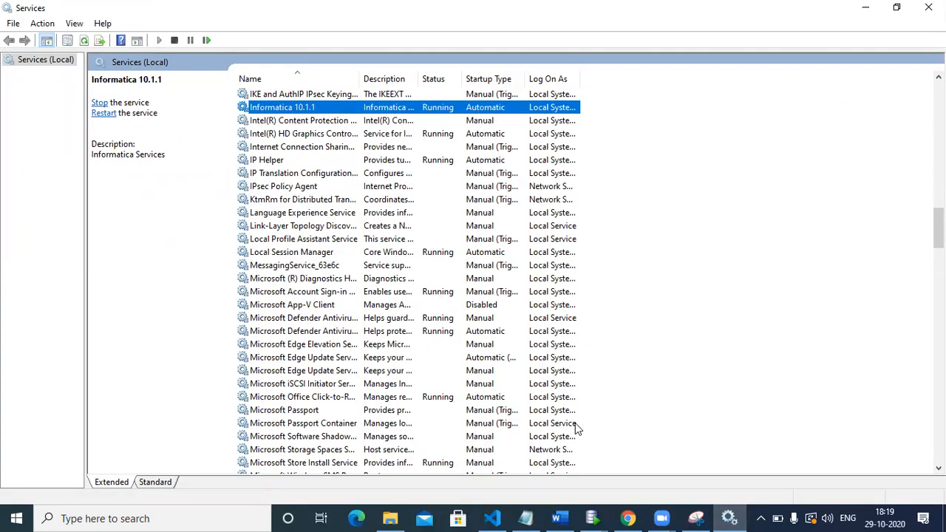
Switch to Chrome and load localhost:6005 in a new tab
click(629, 518)
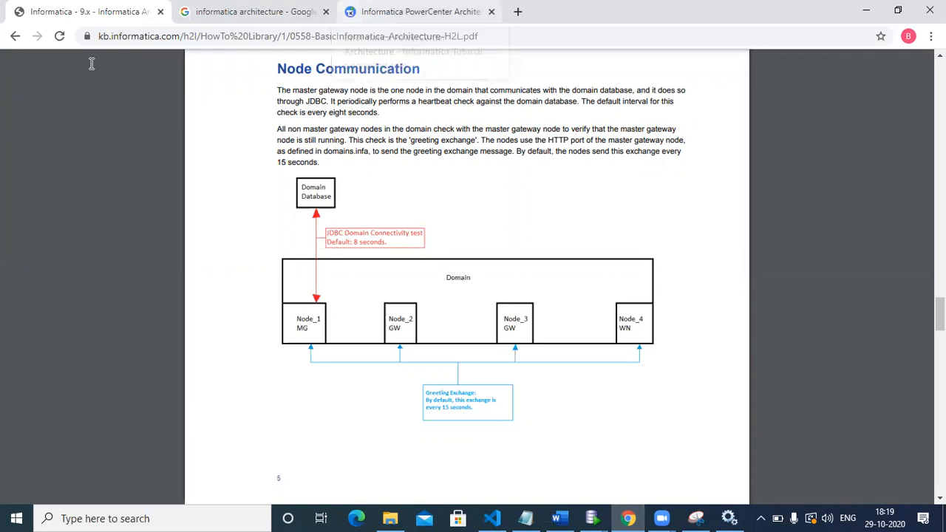
click(518, 14)
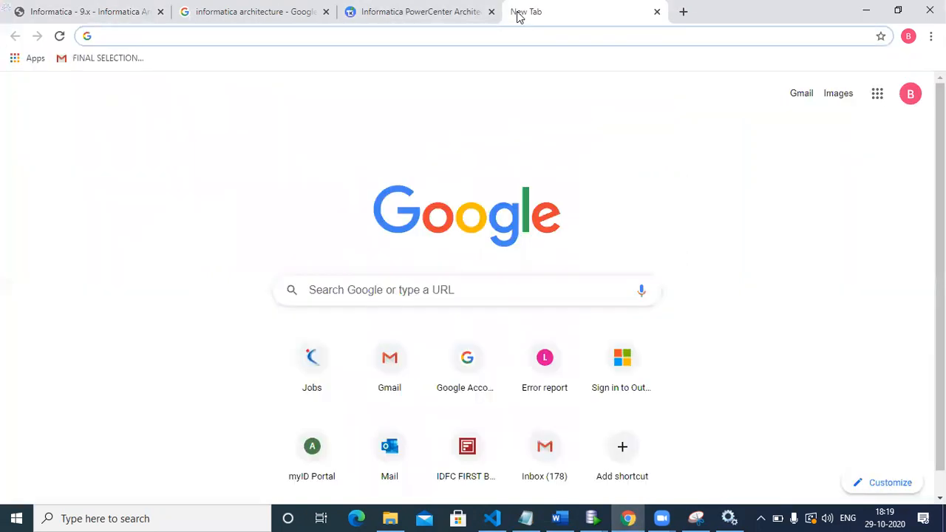
text(l)
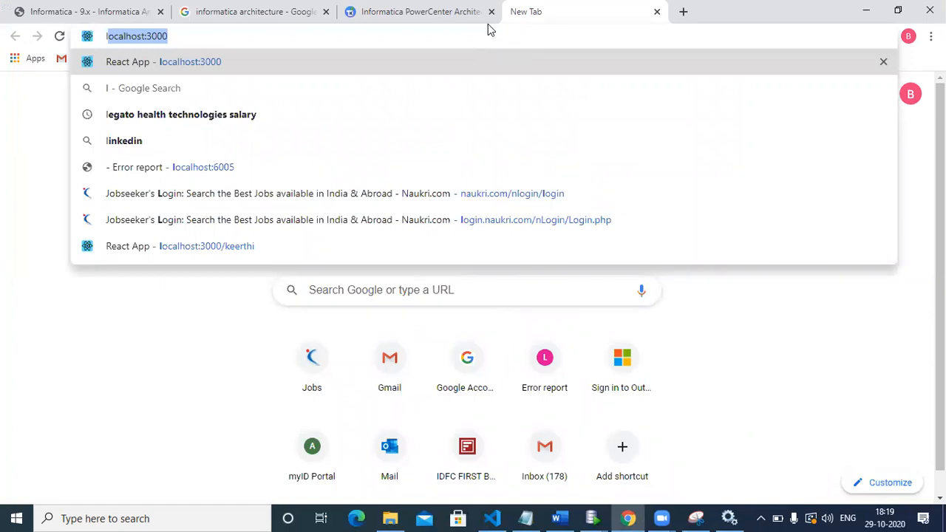
key(Right)
key(BackSpace)
key(BackSpace)
key(BackSpace)
key(BackSpace)
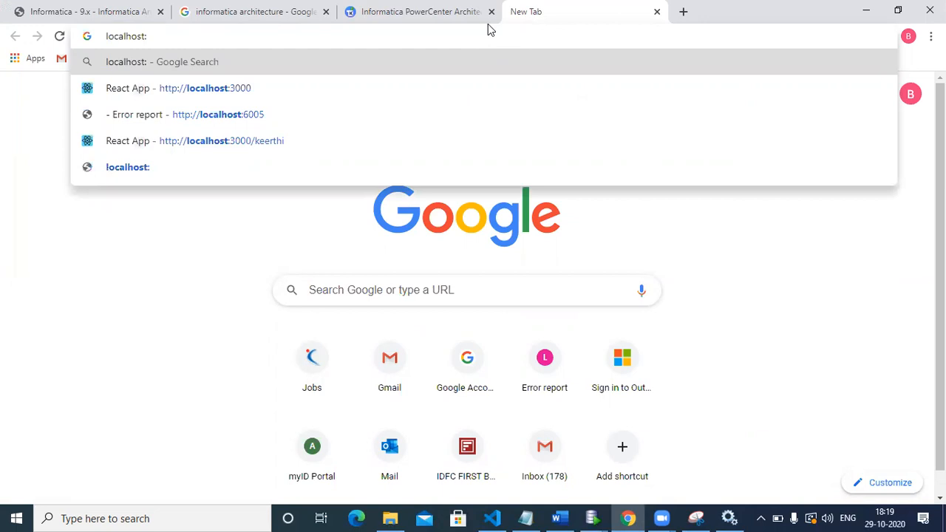
text(6005)
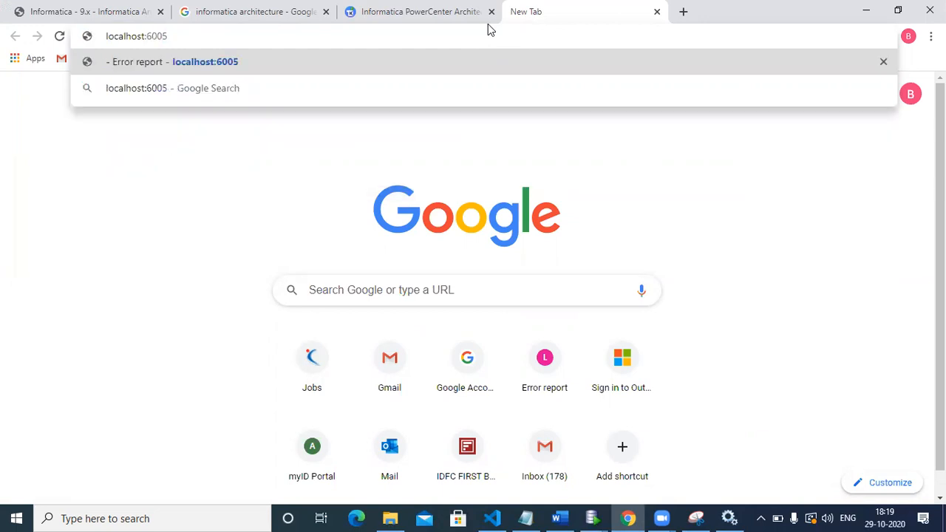
key(Return)
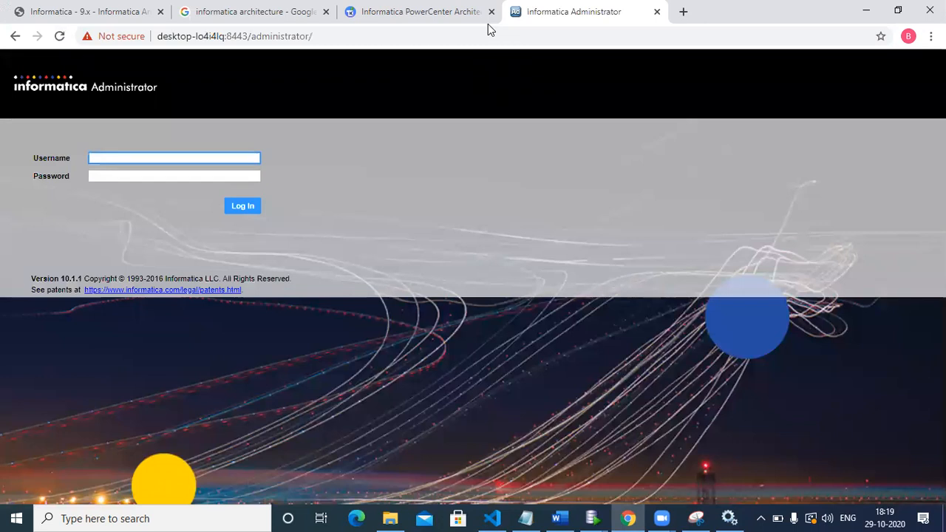
Log in to Informatica Administrator with the username Administrator and the account password
text(Administrat)
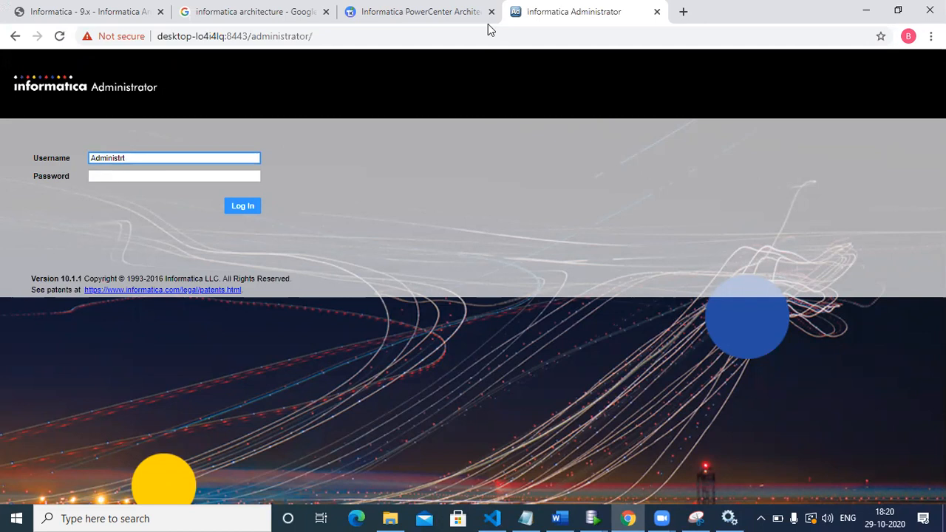
key(BackSpace)
text(ator)
click(226, 176)
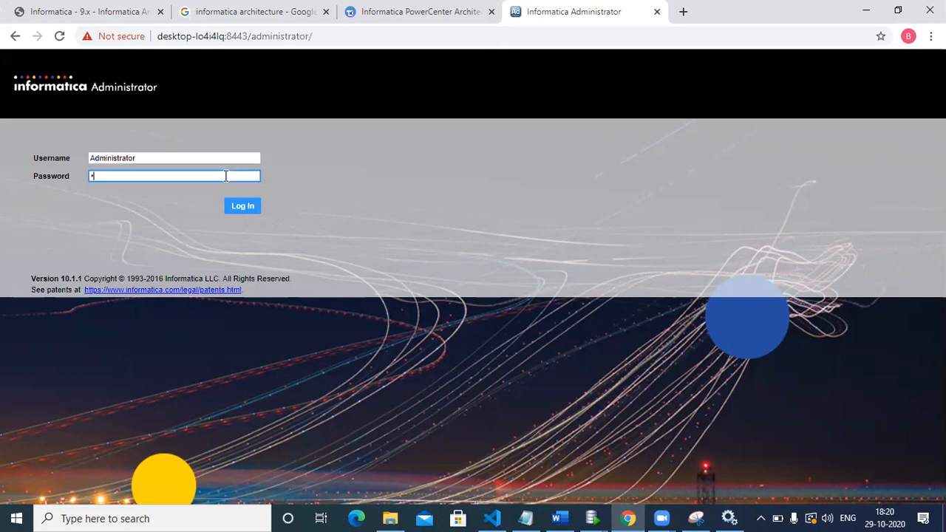
key(BackSpace)
text(*****)
click(237, 206)
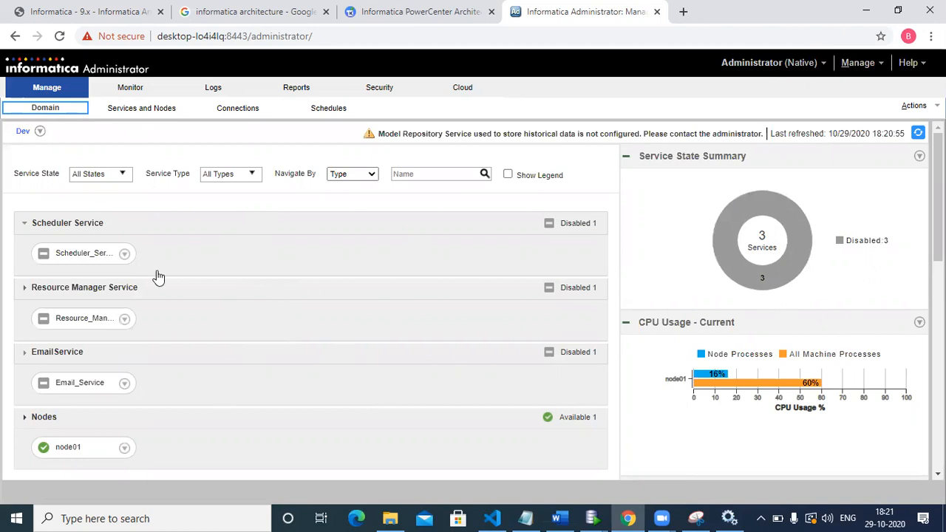
Check the status details of Email_Service and node01 and the service state summary on the domain overview
mouse_move(80, 334)
mouse_move(74, 391)
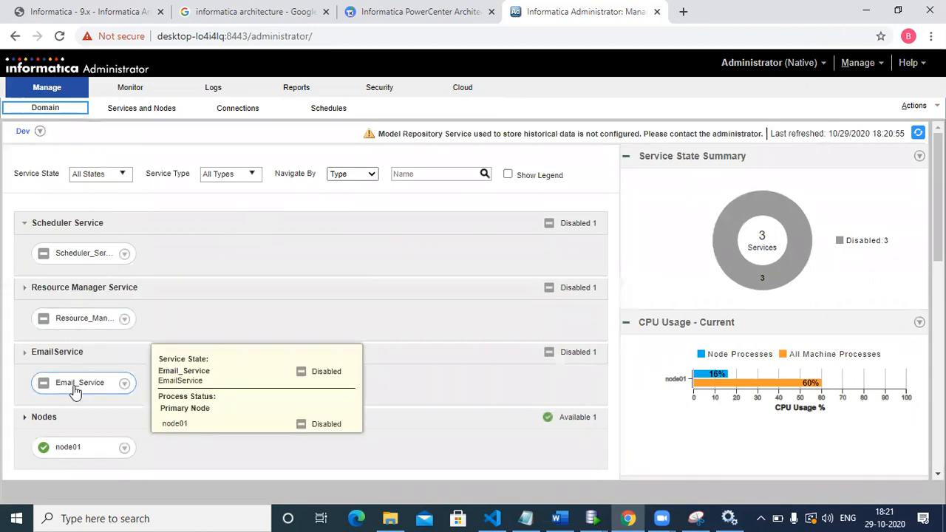
mouse_move(785, 248)
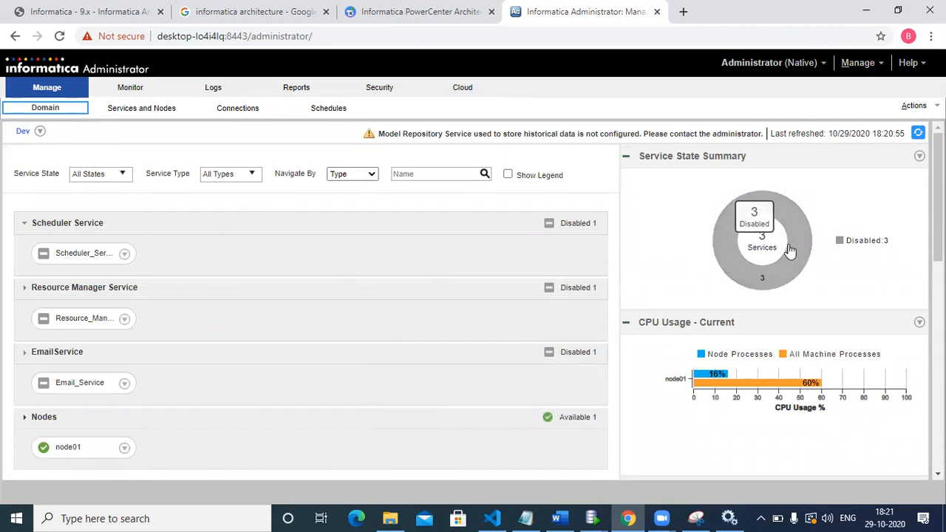
mouse_move(61, 458)
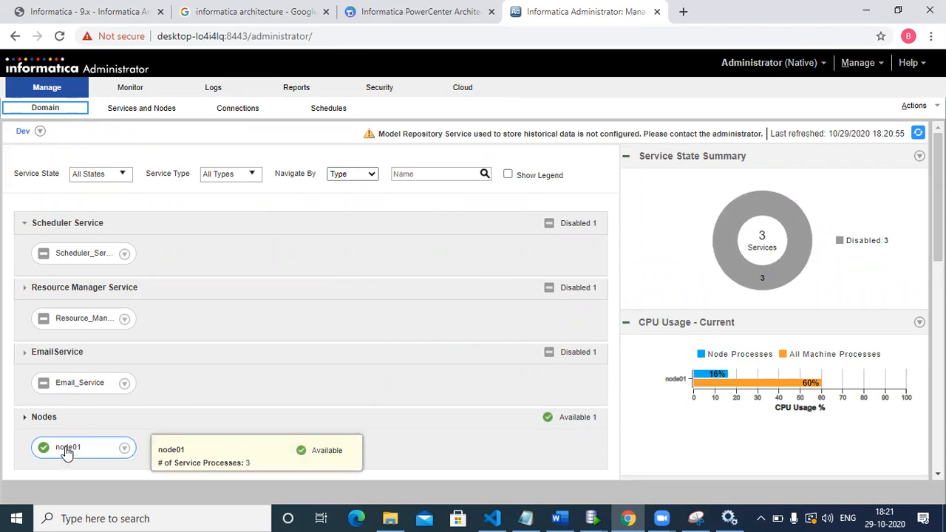
Open the Services and Nodes view and review the Dev domain's available actions and the properties of node01
click(132, 115)
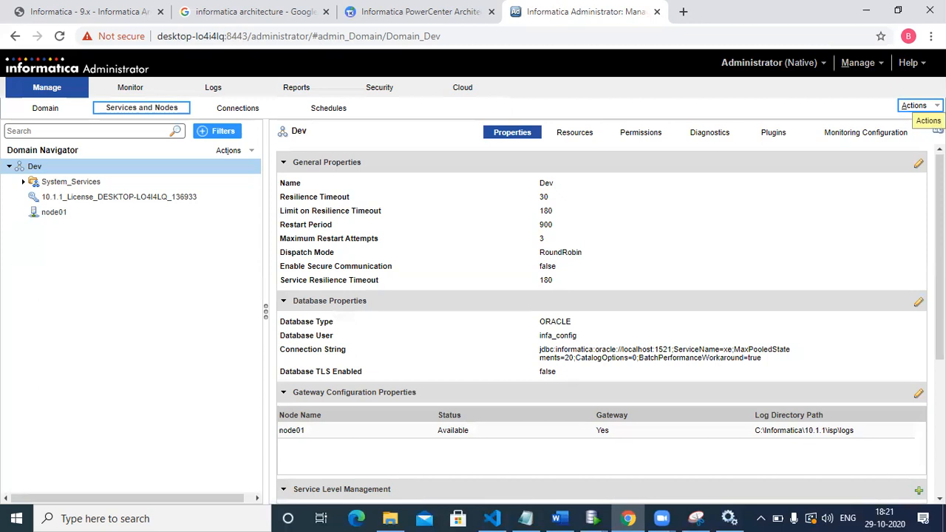
click(916, 106)
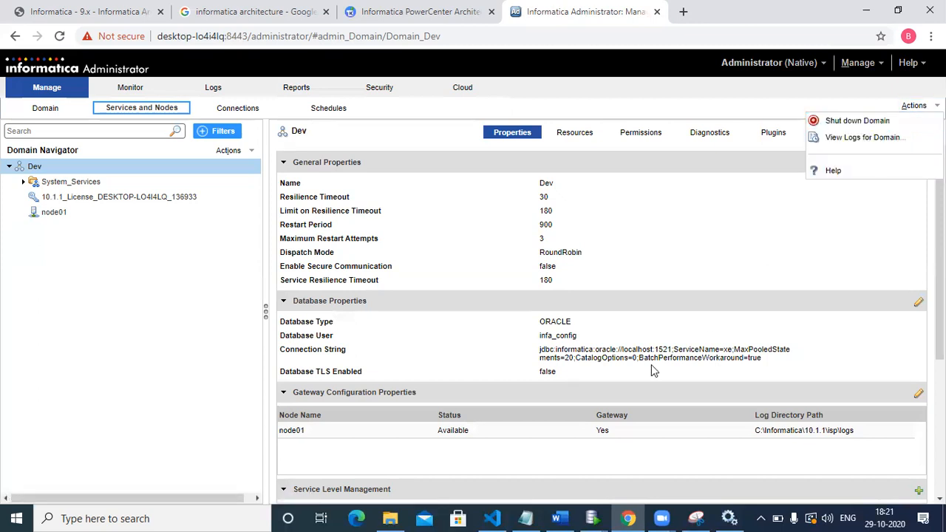
click(660, 277)
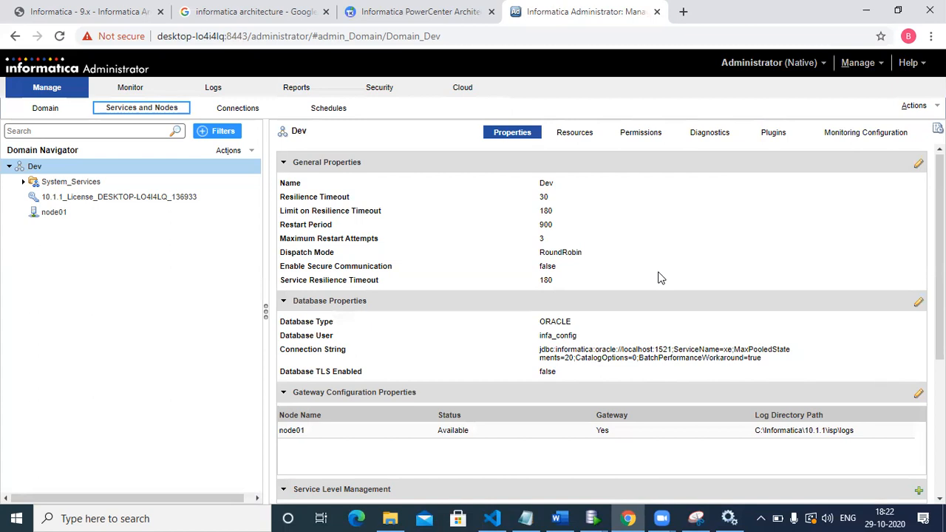
click(175, 176)
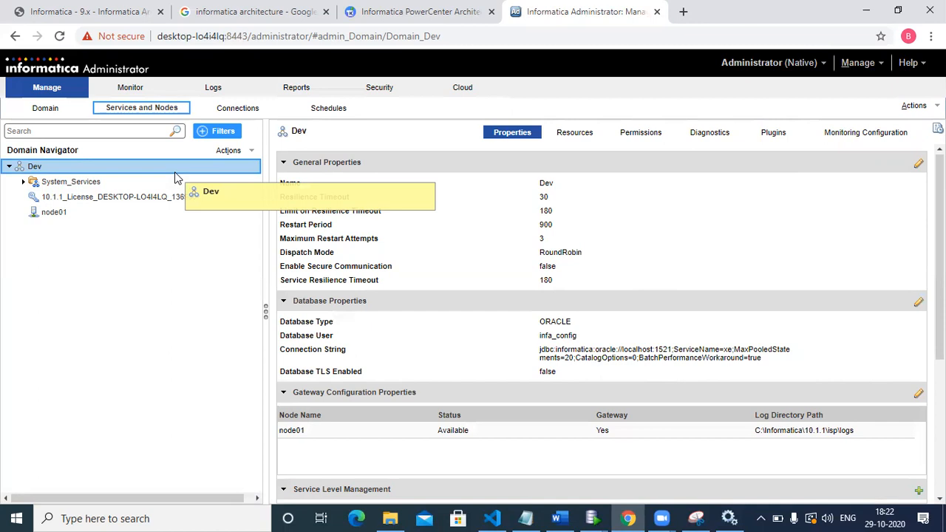
click(52, 212)
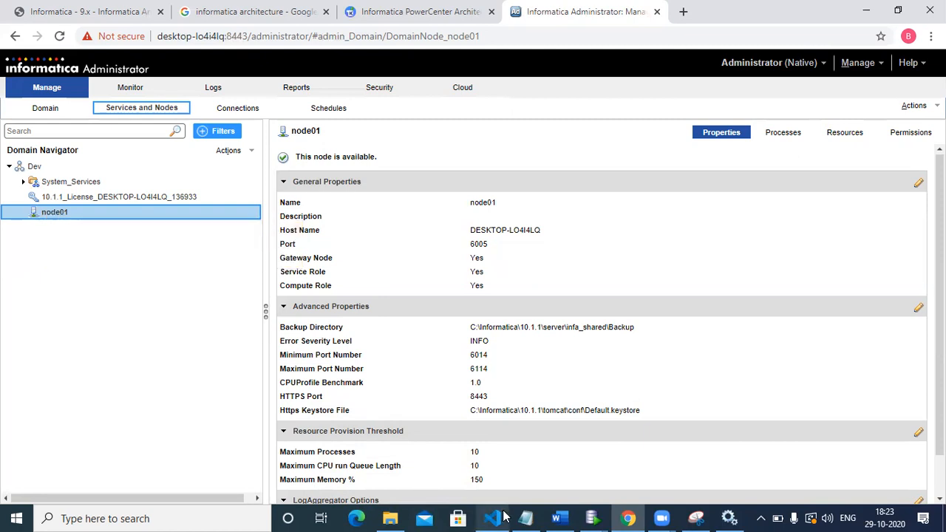
Glance at the Services window, return to Chrome and show the Node Communication section of the Informatica architecture PDF
click(642, 512)
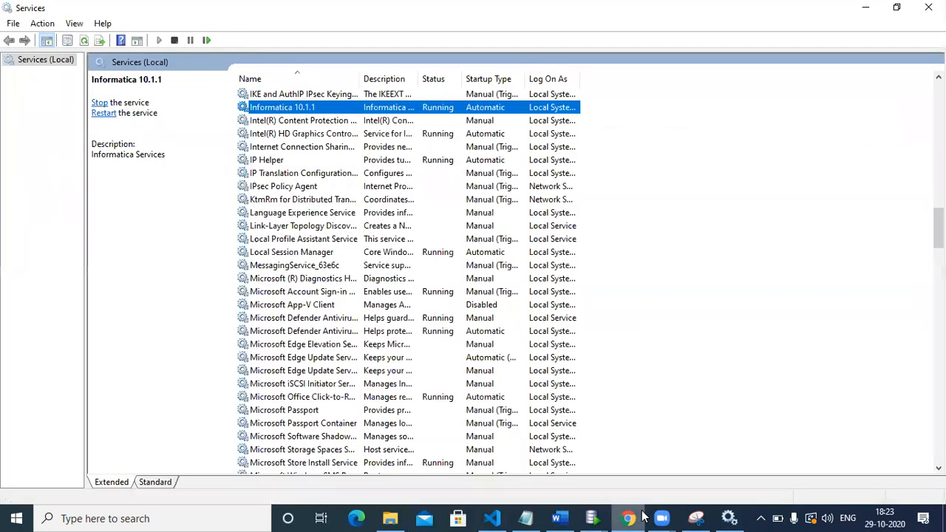
click(637, 512)
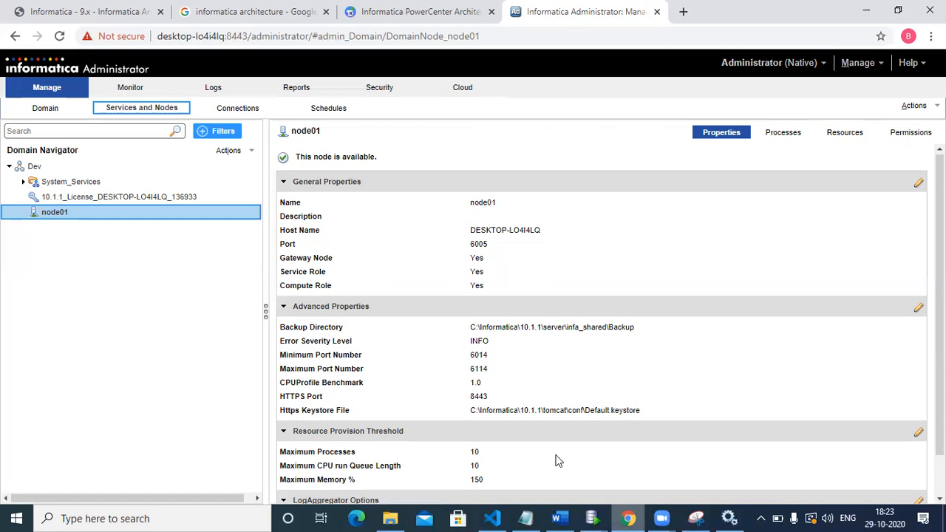
click(103, 11)
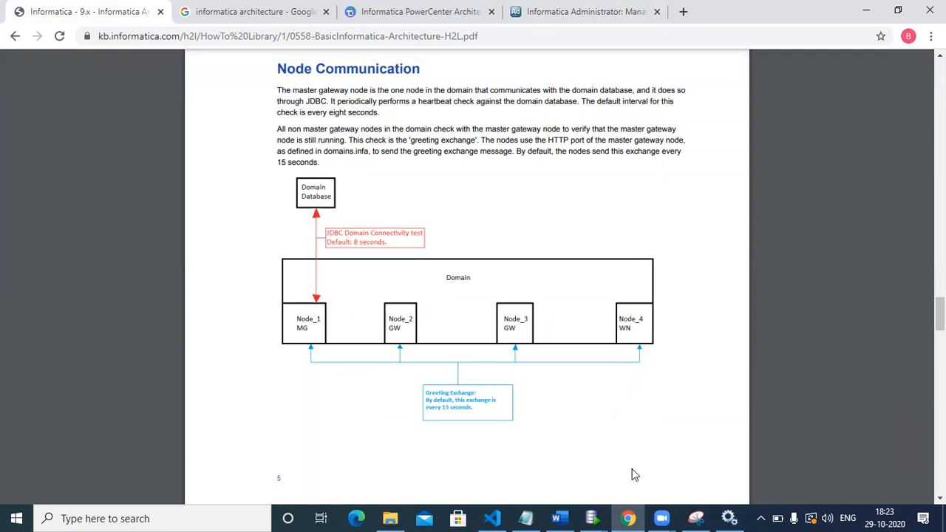
Switch to Snipping Tool and close the window with the PowerCenter architecture snip
key(alt+Tab)
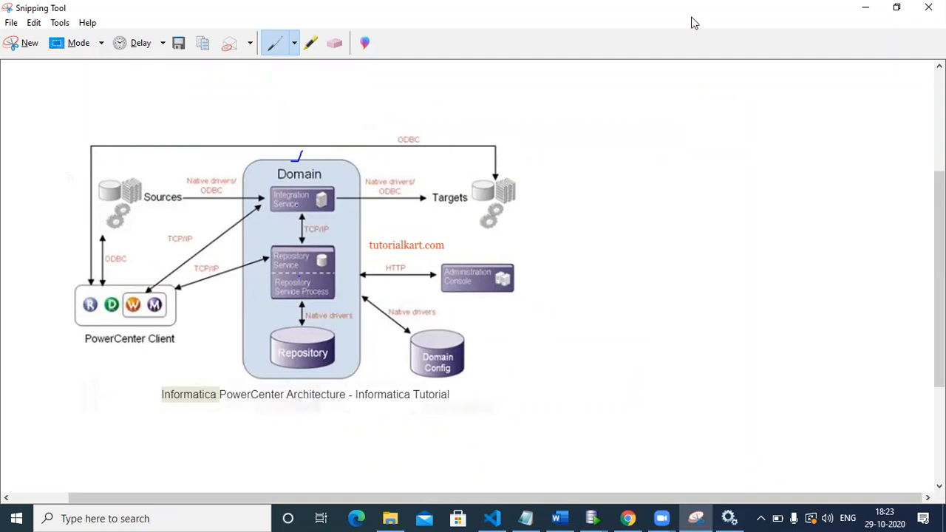
click(928, 7)
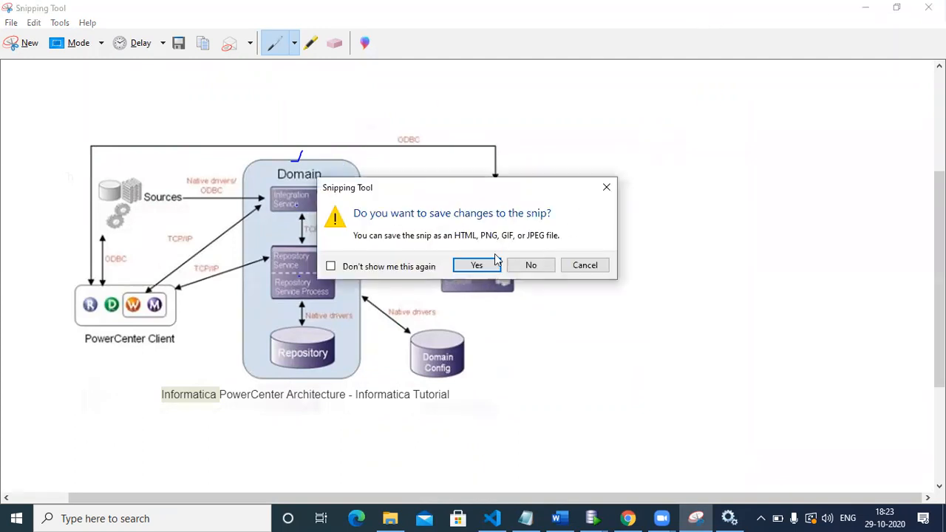